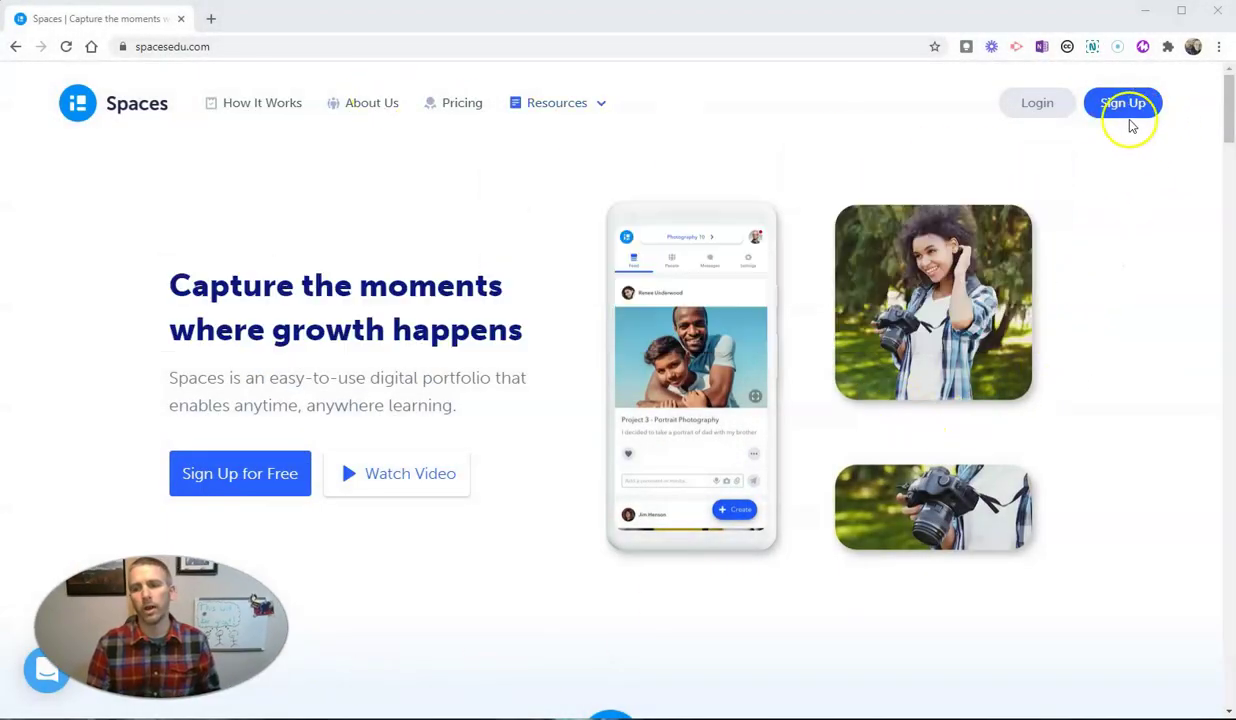
Sign in to Spaces with the teacher's Google account and return to the Classes list
click(1037, 106)
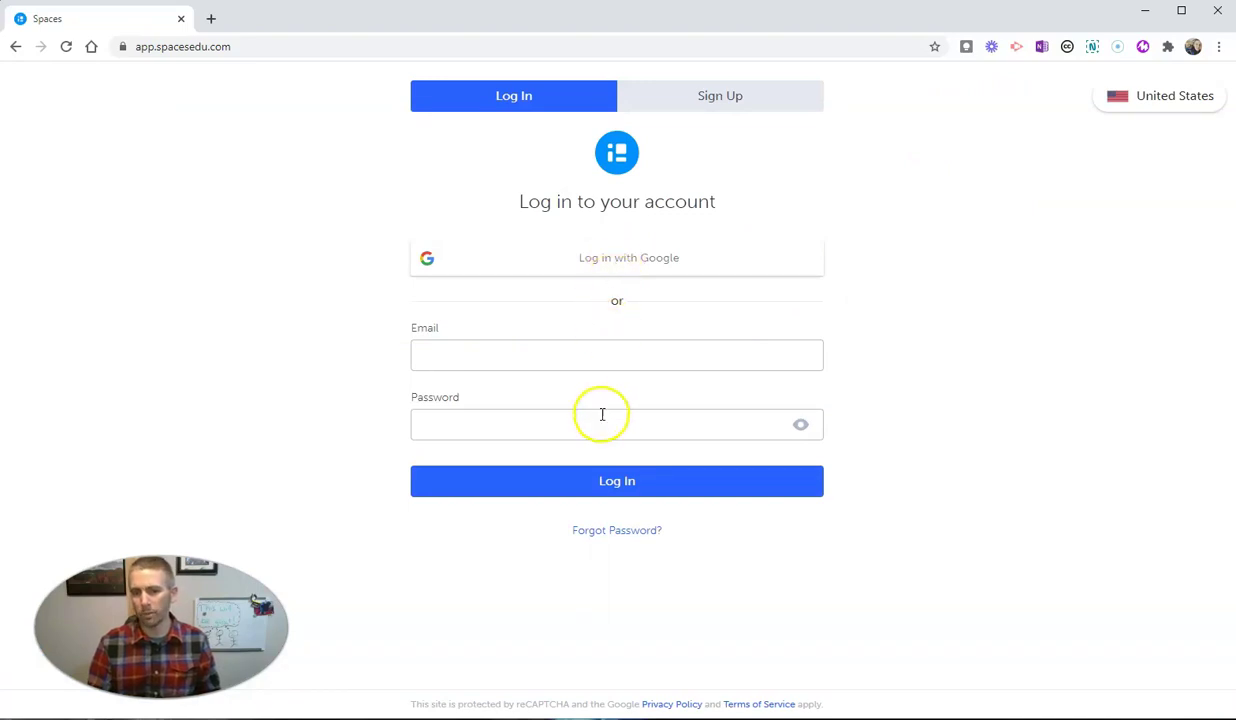
click(736, 104)
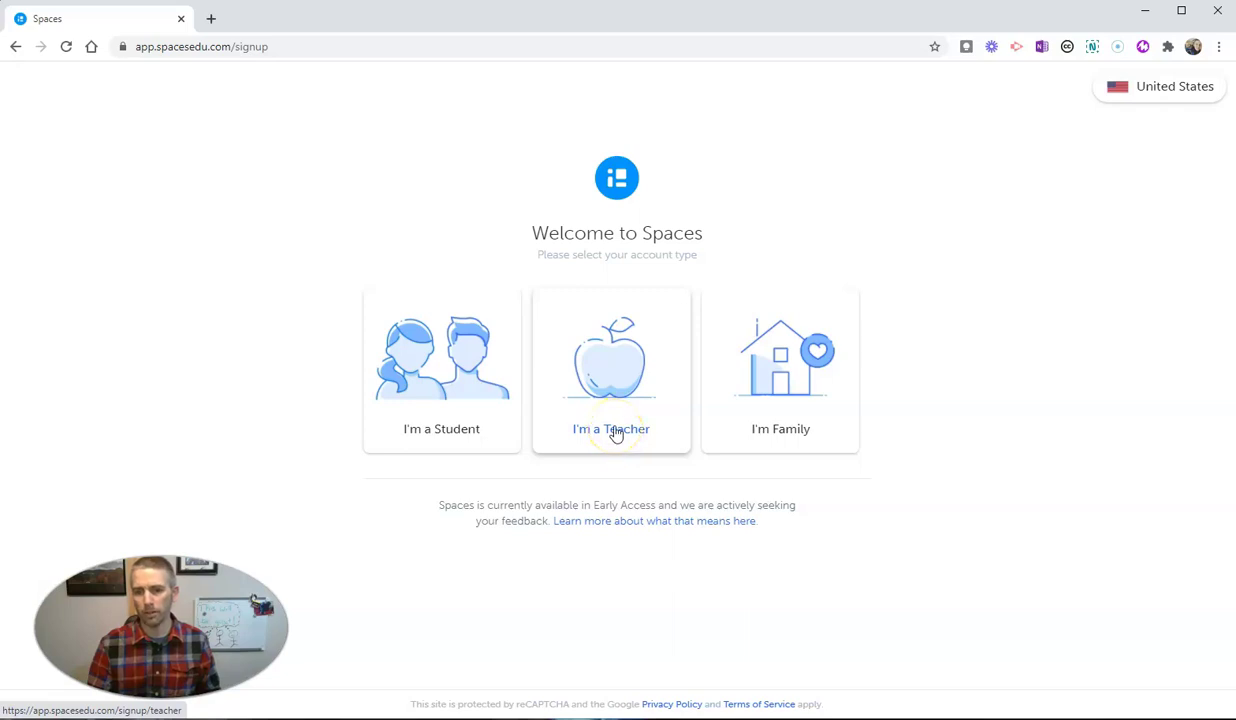
click(15, 47)
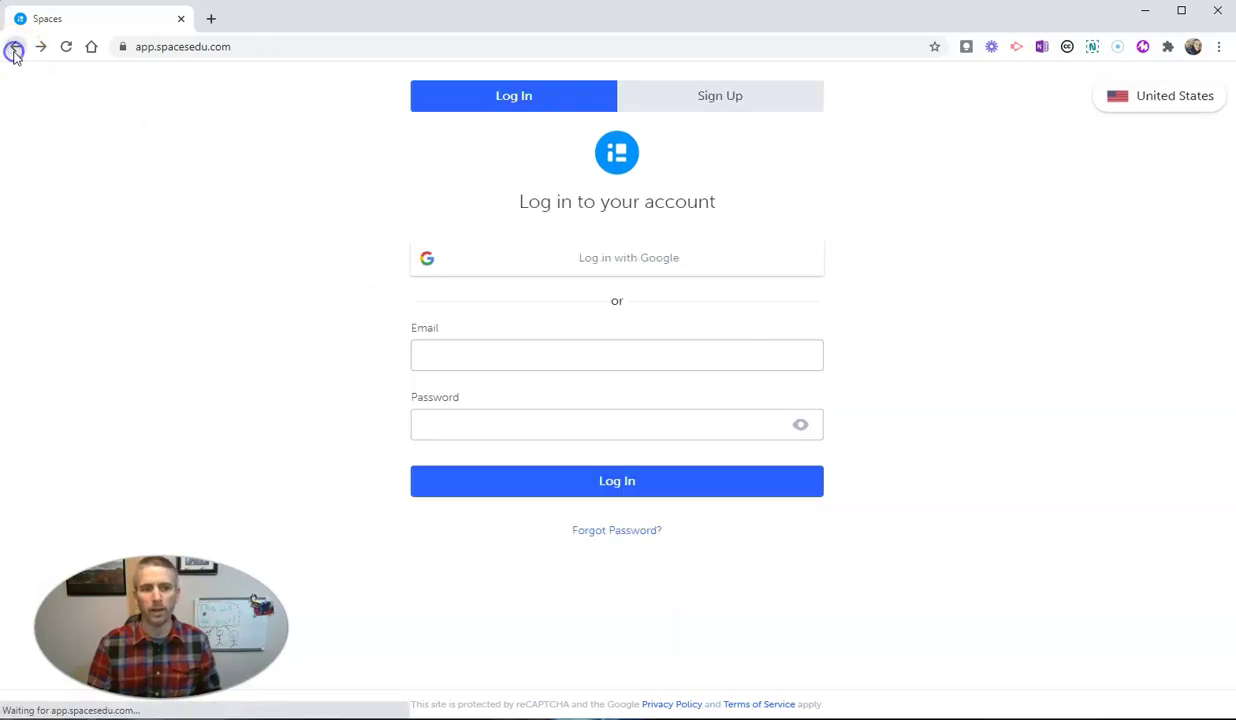
click(614, 268)
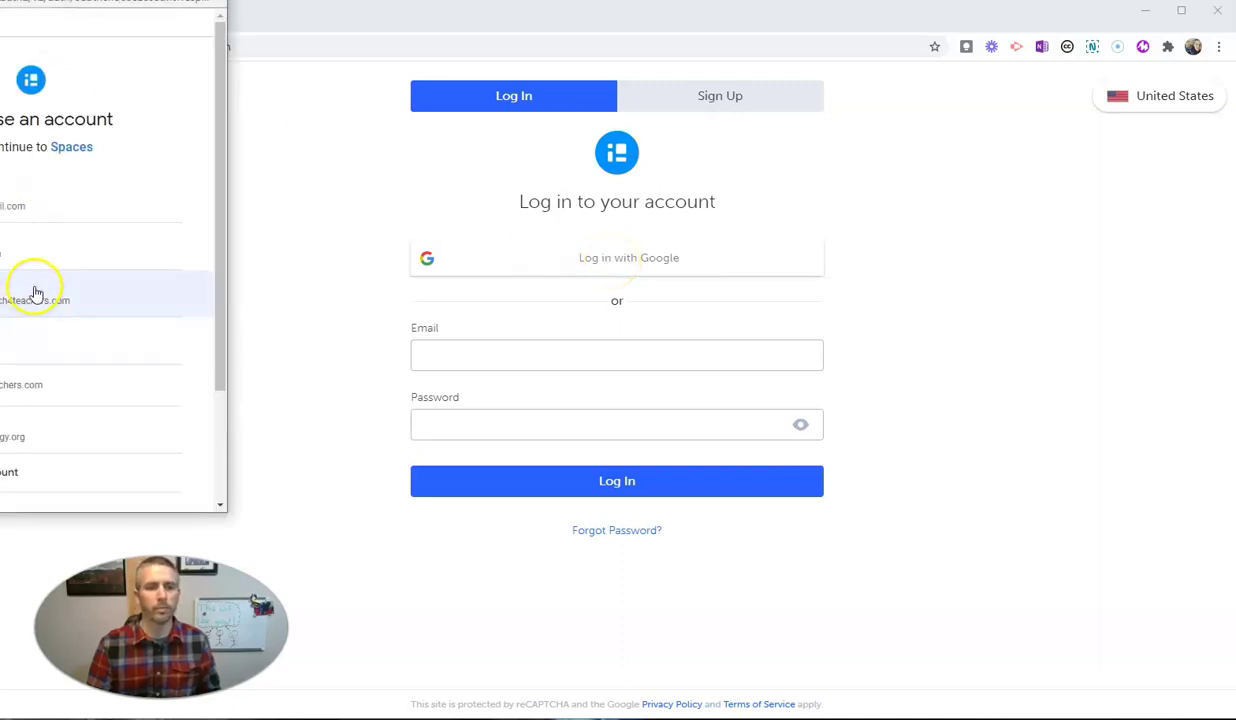
click(35, 287)
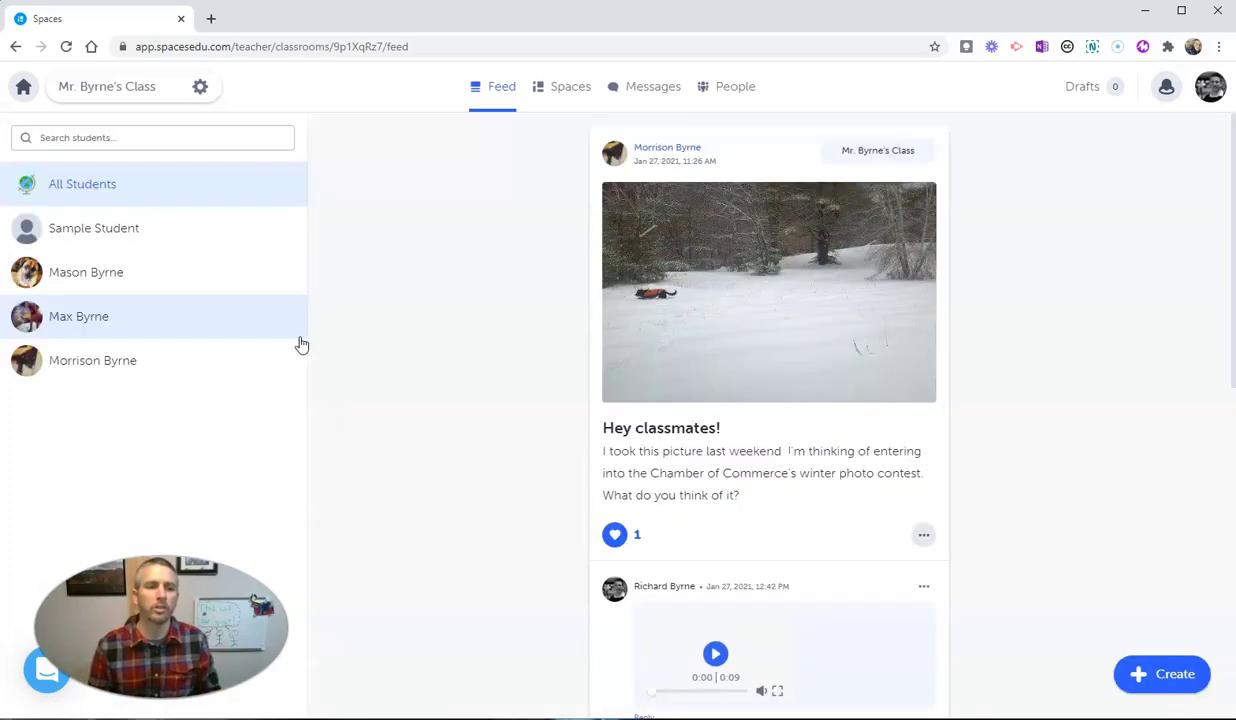
click(120, 177)
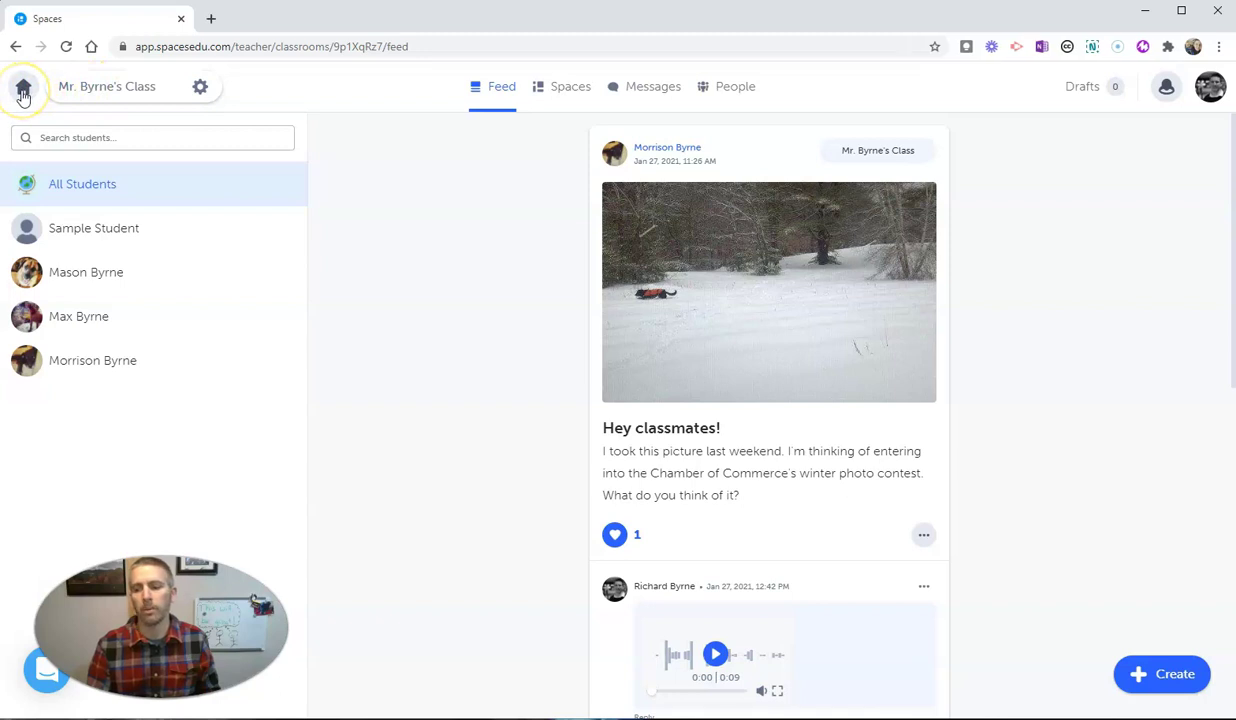
click(24, 93)
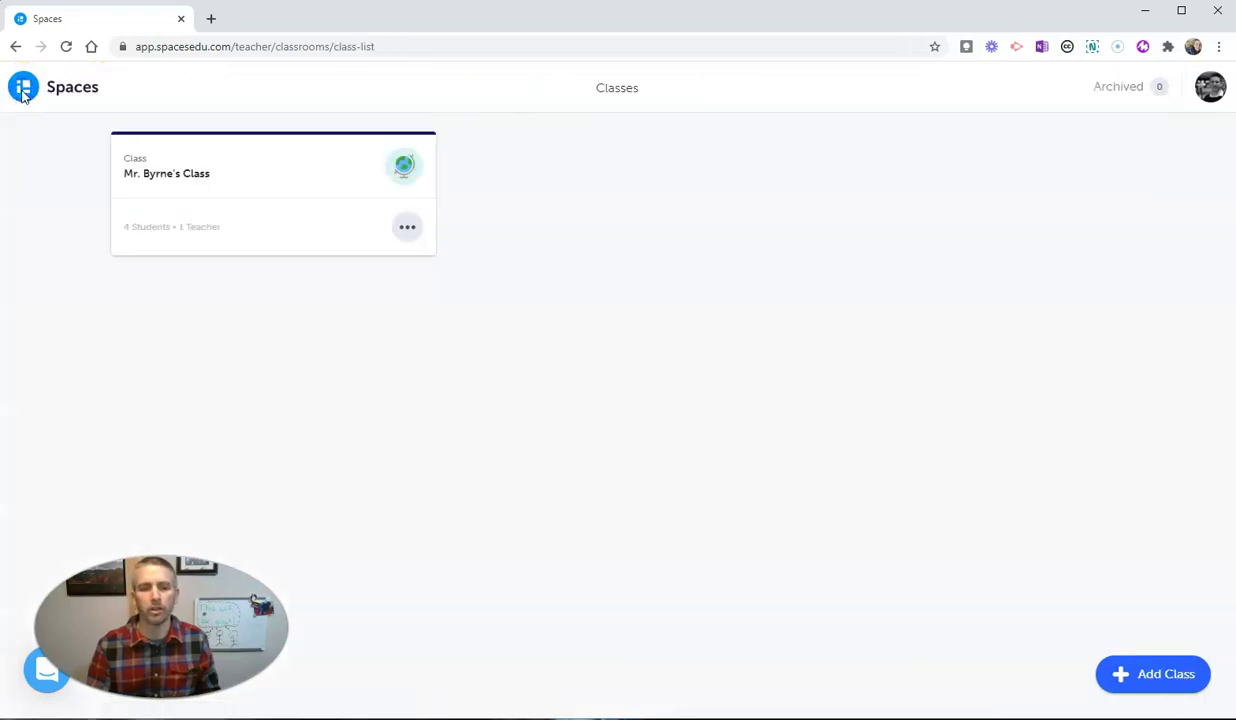
Add a Grade 11 class named 'Mr. Byrne's Afternoon Class' with Sample Student switched on
click(1155, 678)
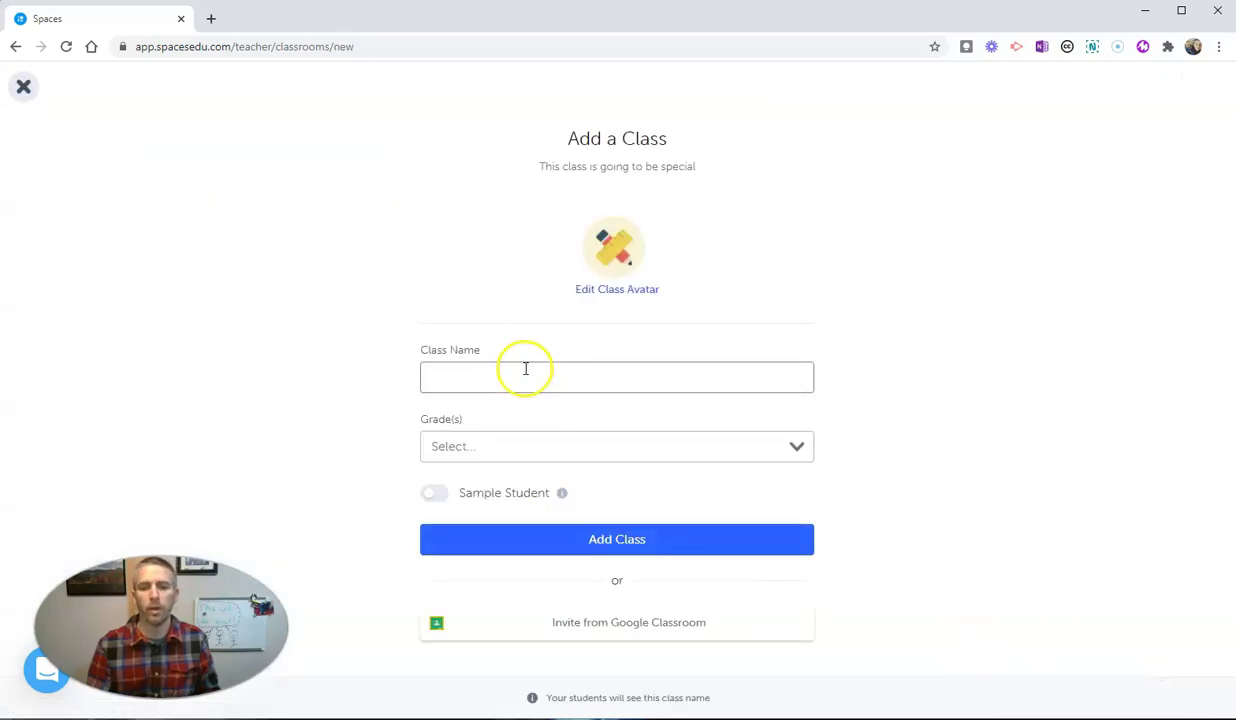
click(525, 369)
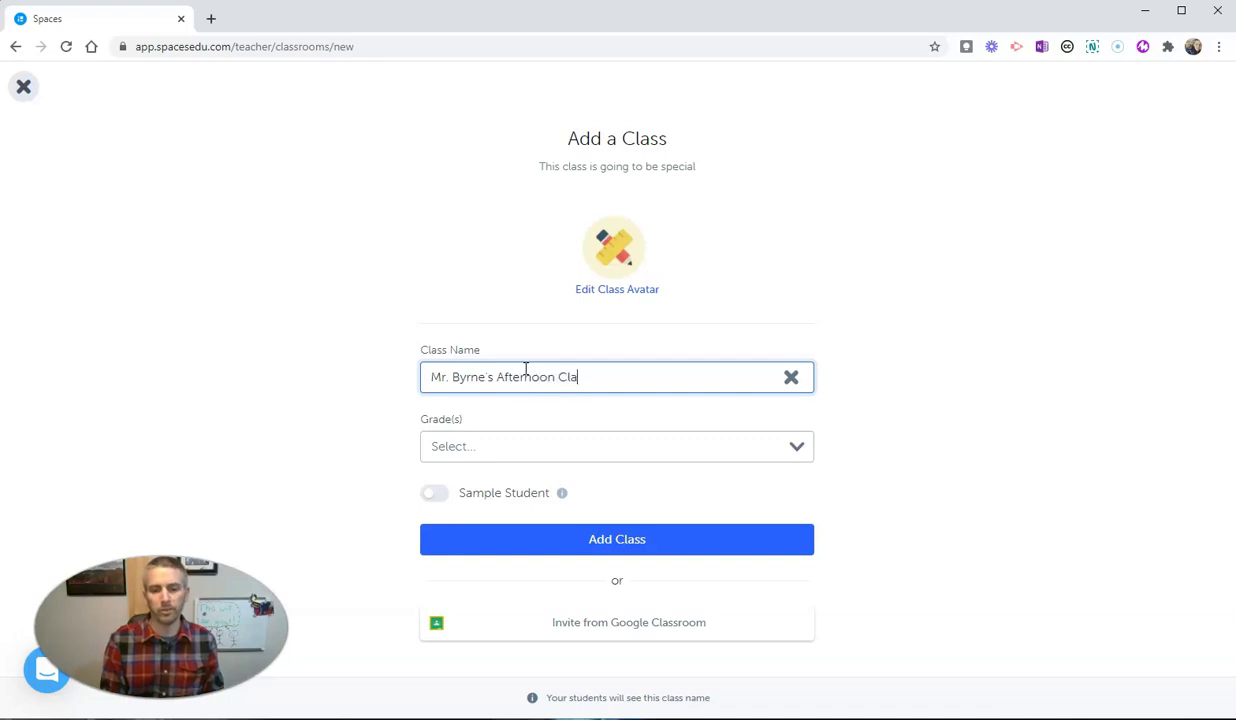
click(703, 455)
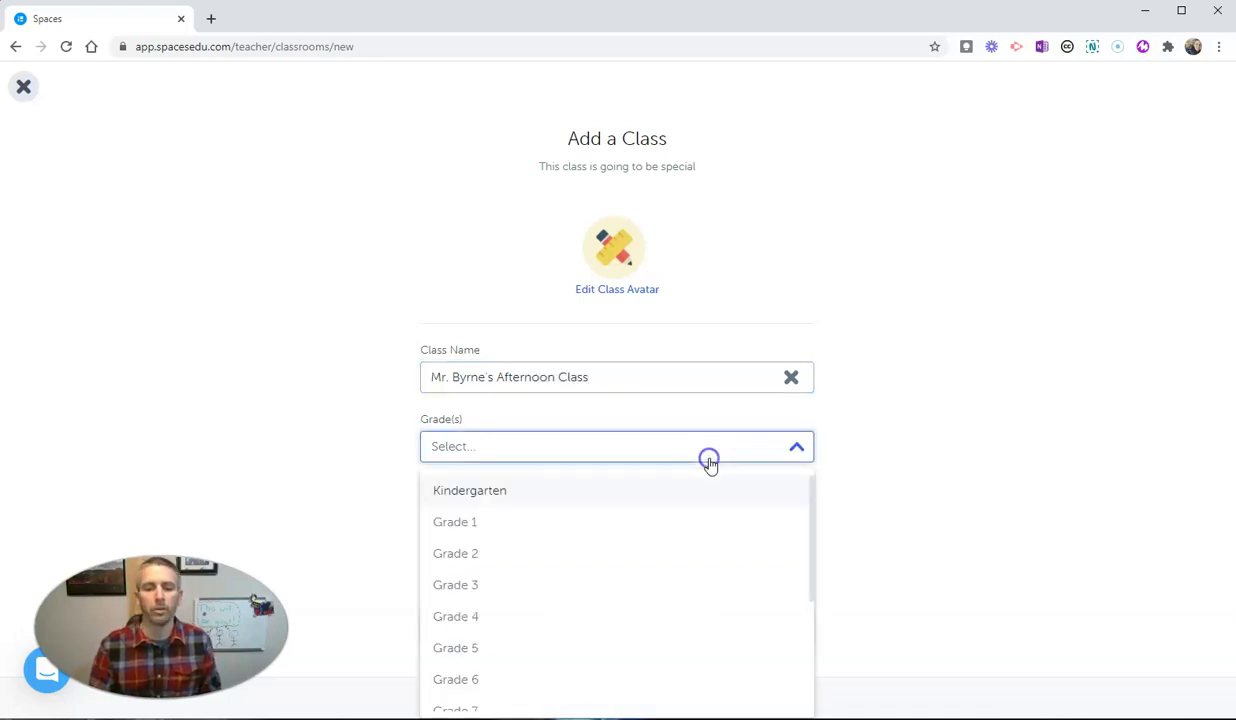
scroll(690, 560, down, 3)
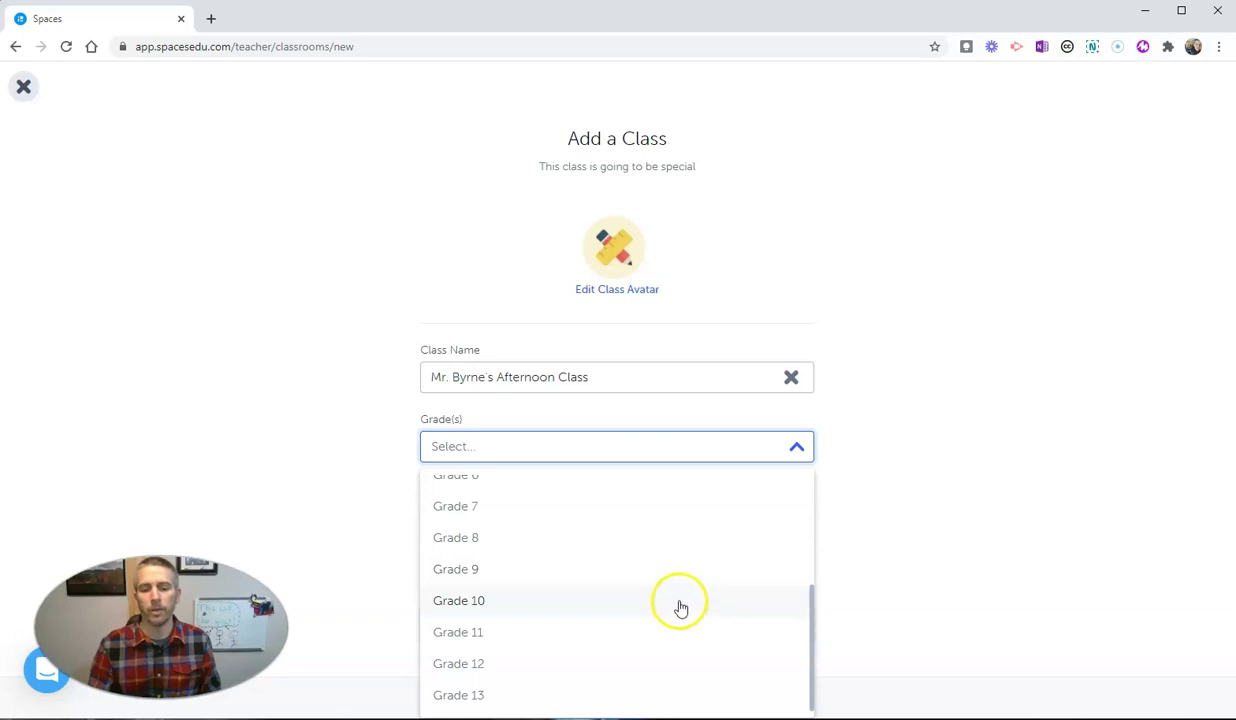
click(679, 634)
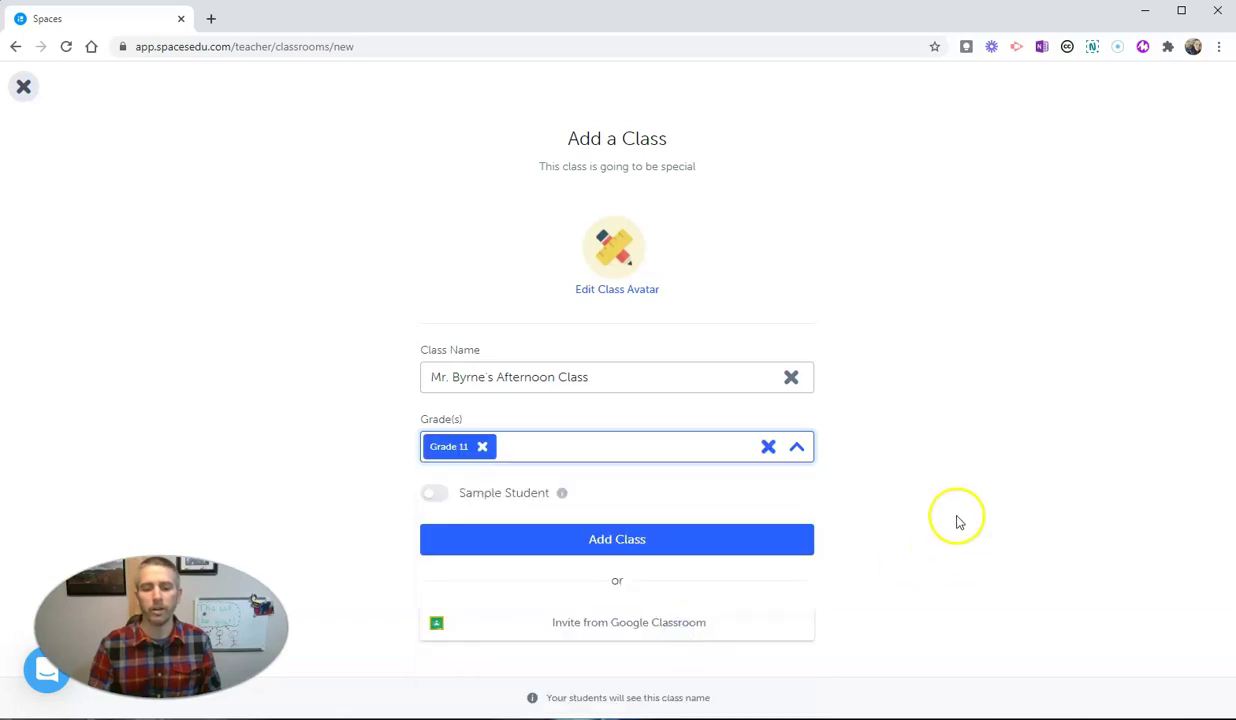
click(437, 493)
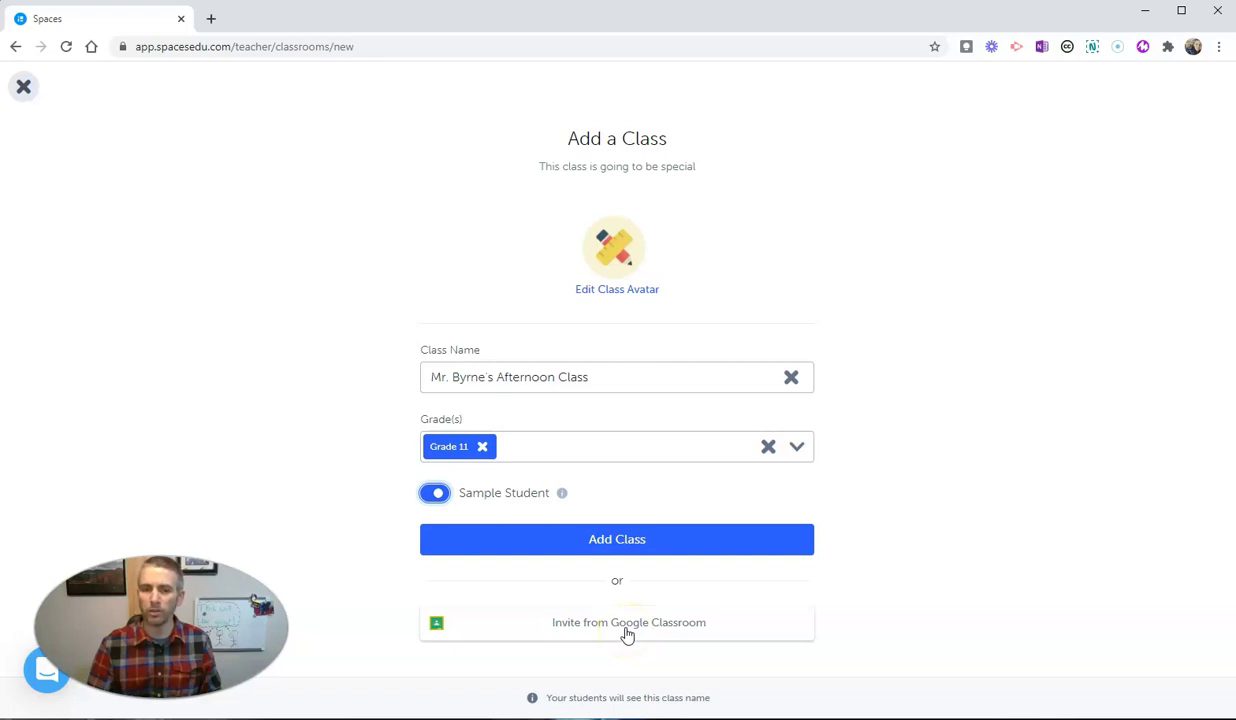
click(614, 542)
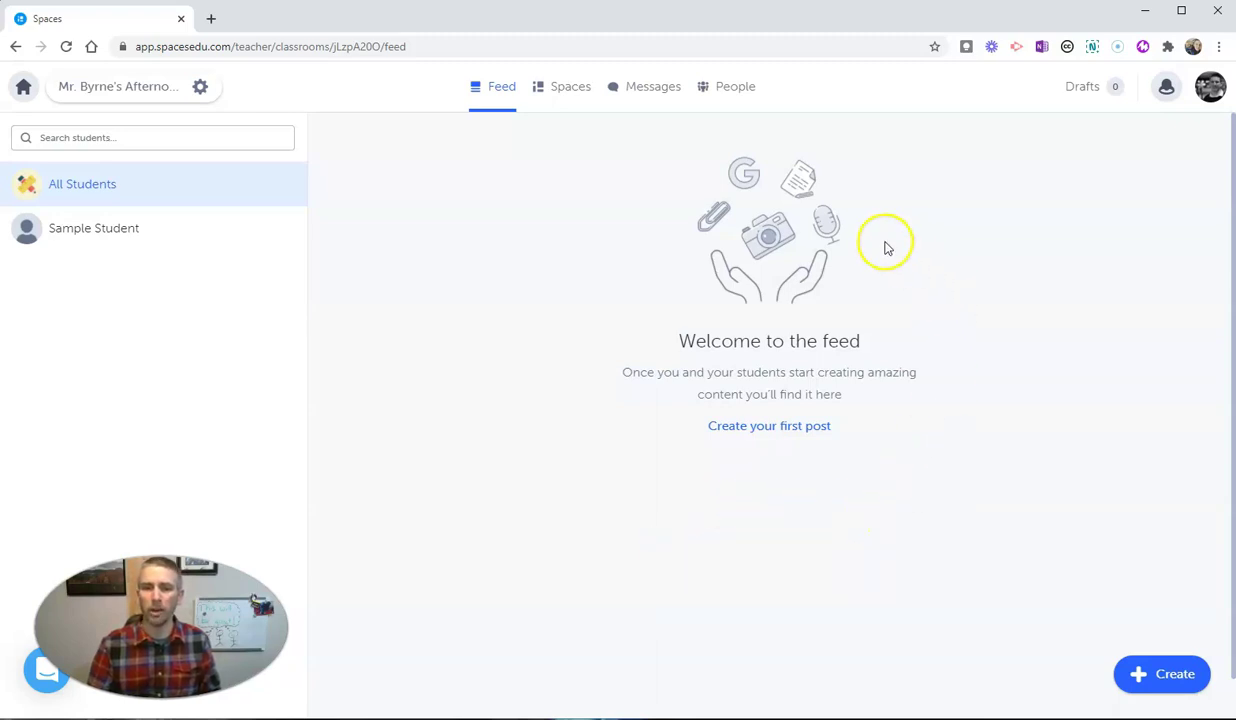
Open Invite Students from the People tab and copy the class link
click(735, 88)
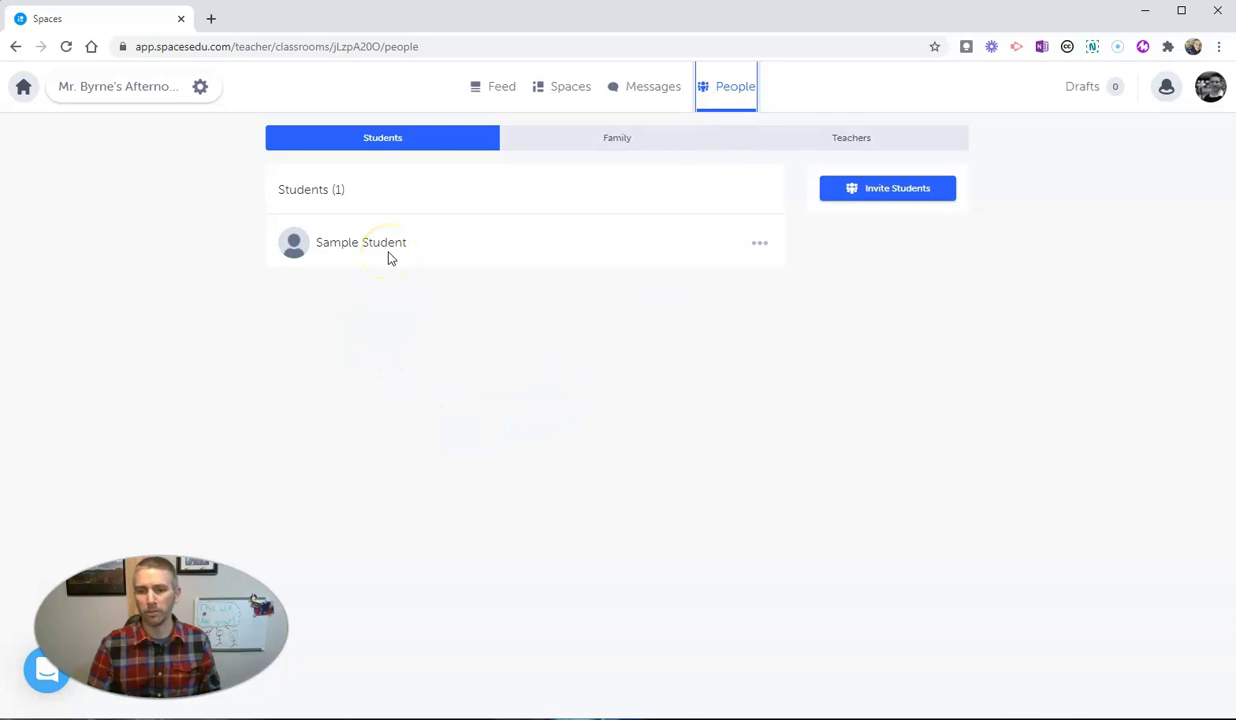
click(881, 193)
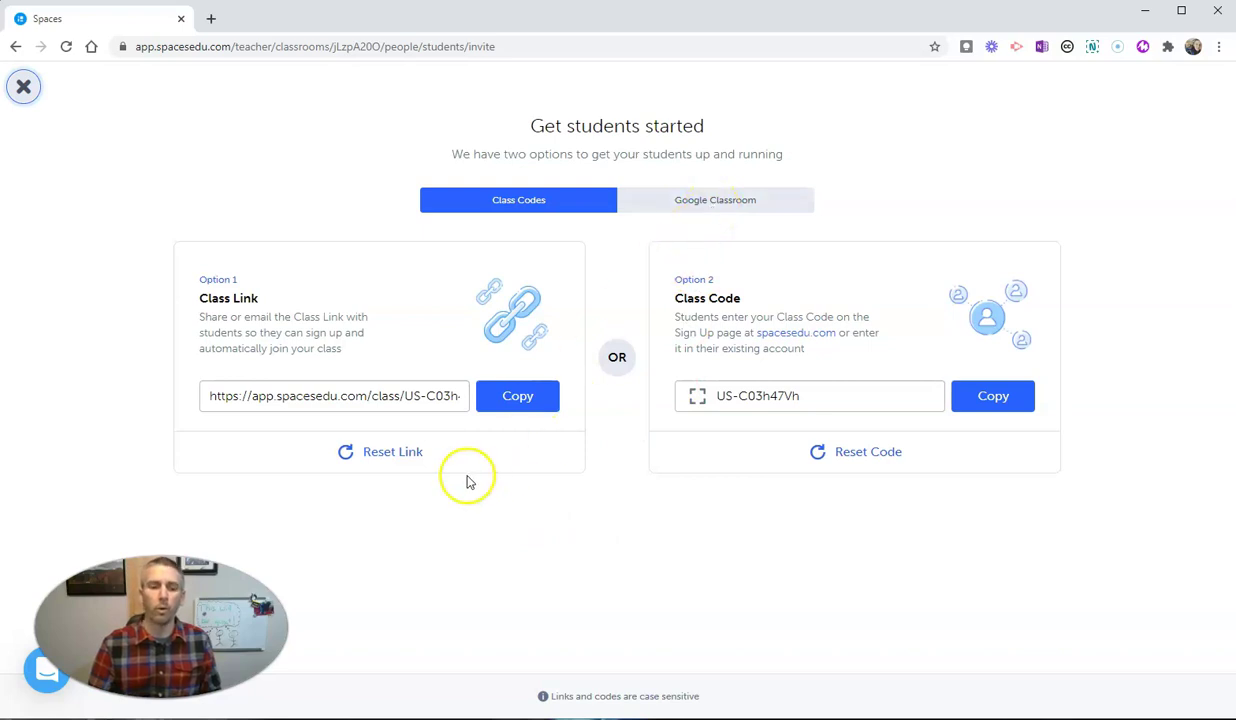
click(513, 404)
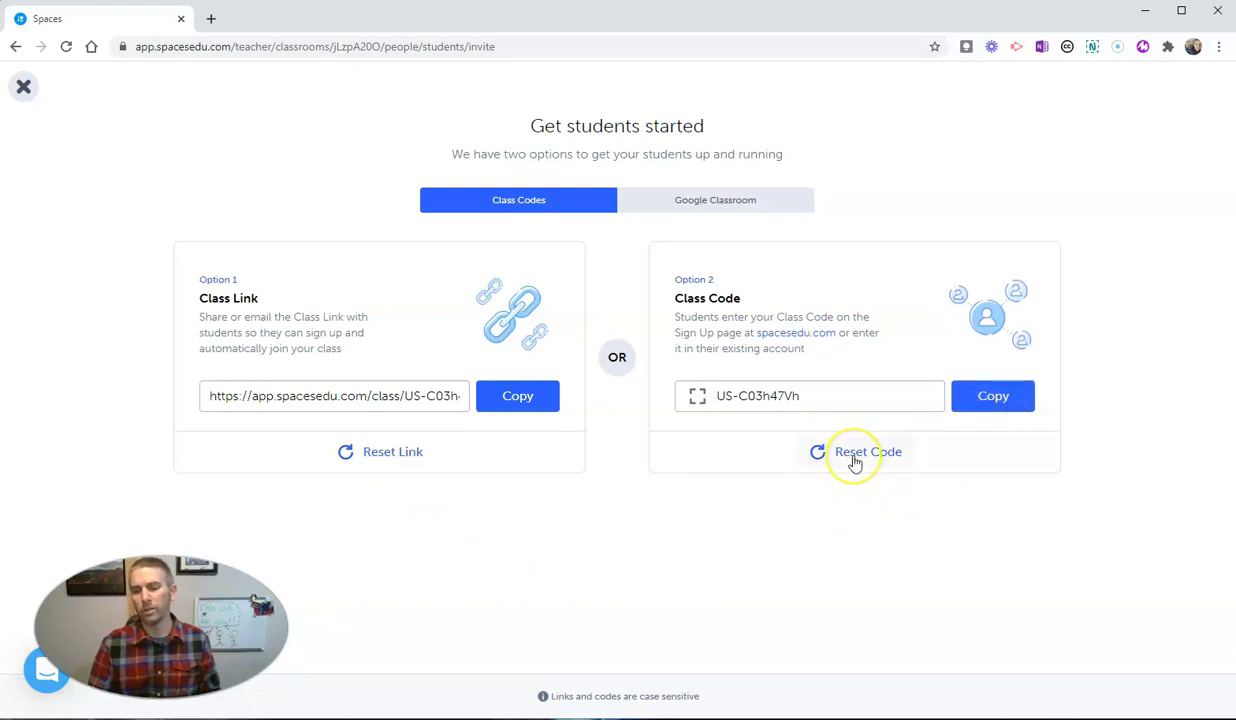
Open the copied class link in a new Incognito window
click(510, 400)
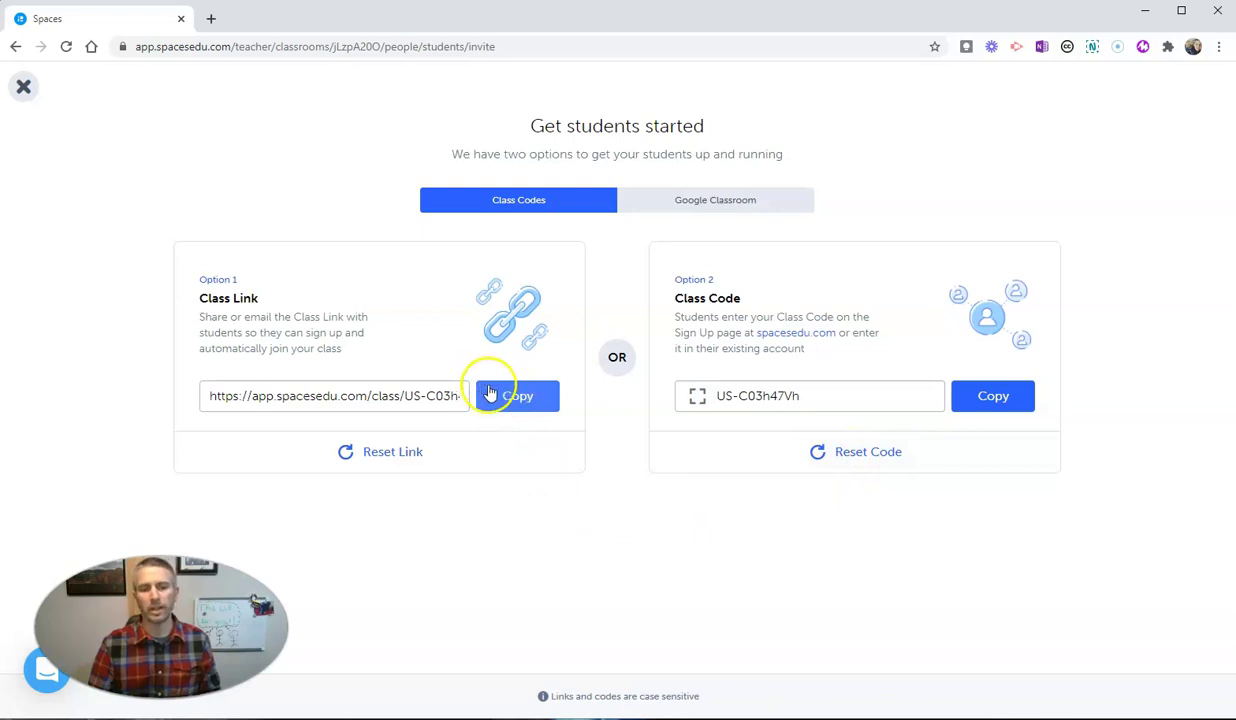
click(528, 398)
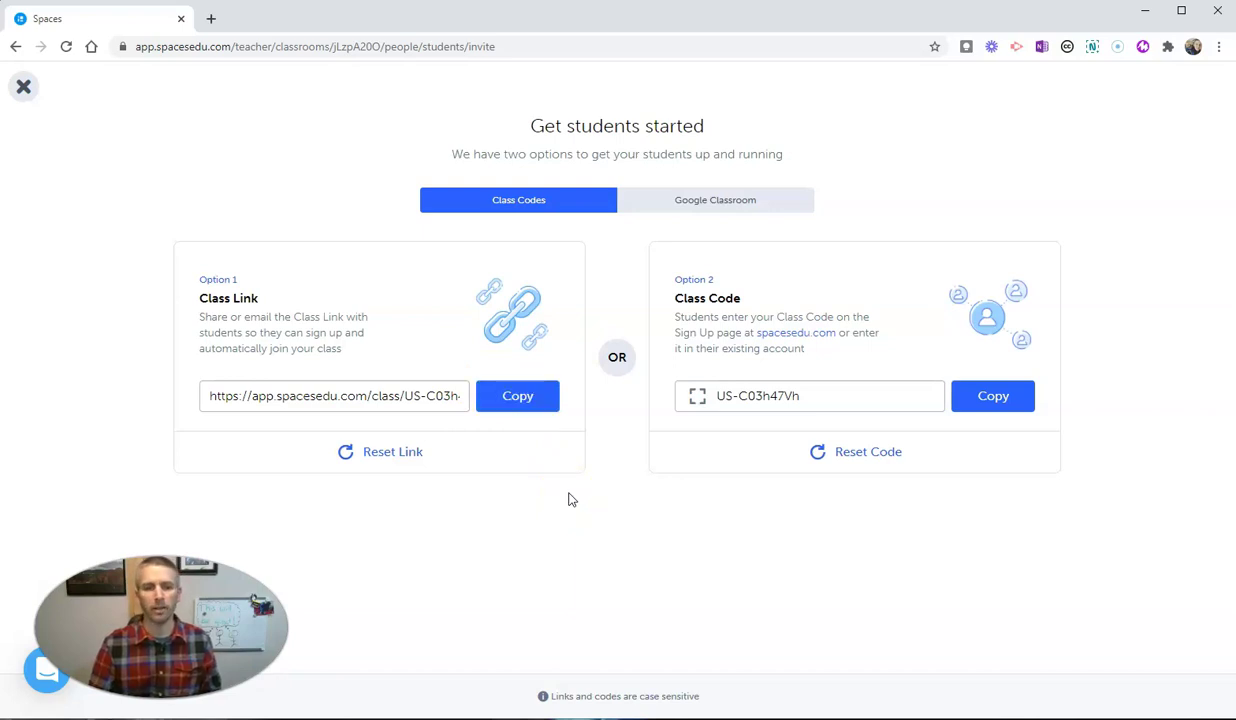
key(ctrl+shift+n)
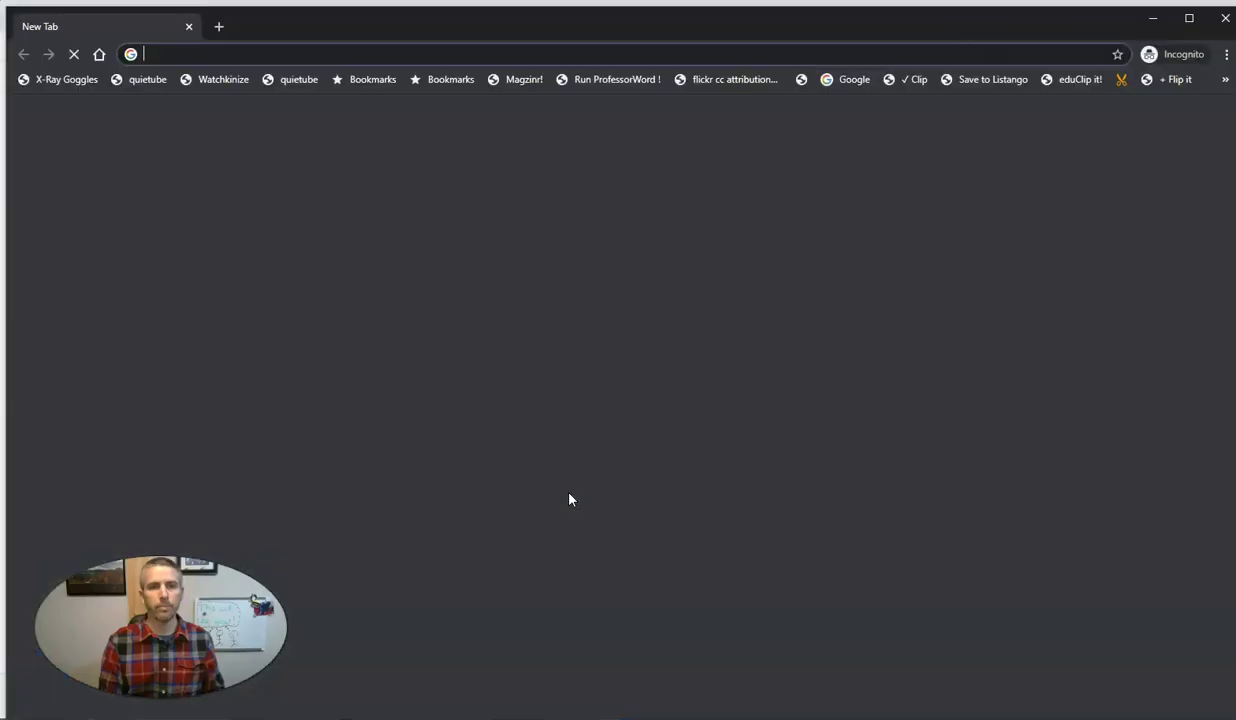
key(ctrl+v)
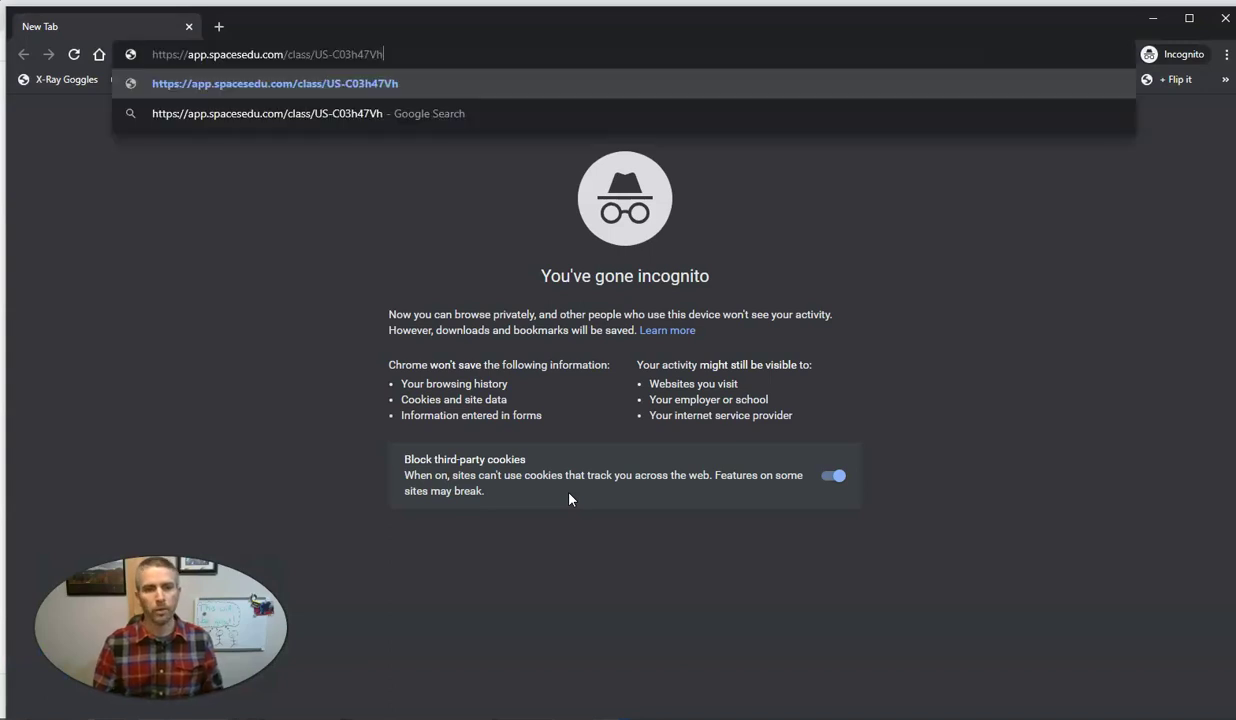
key(Return)
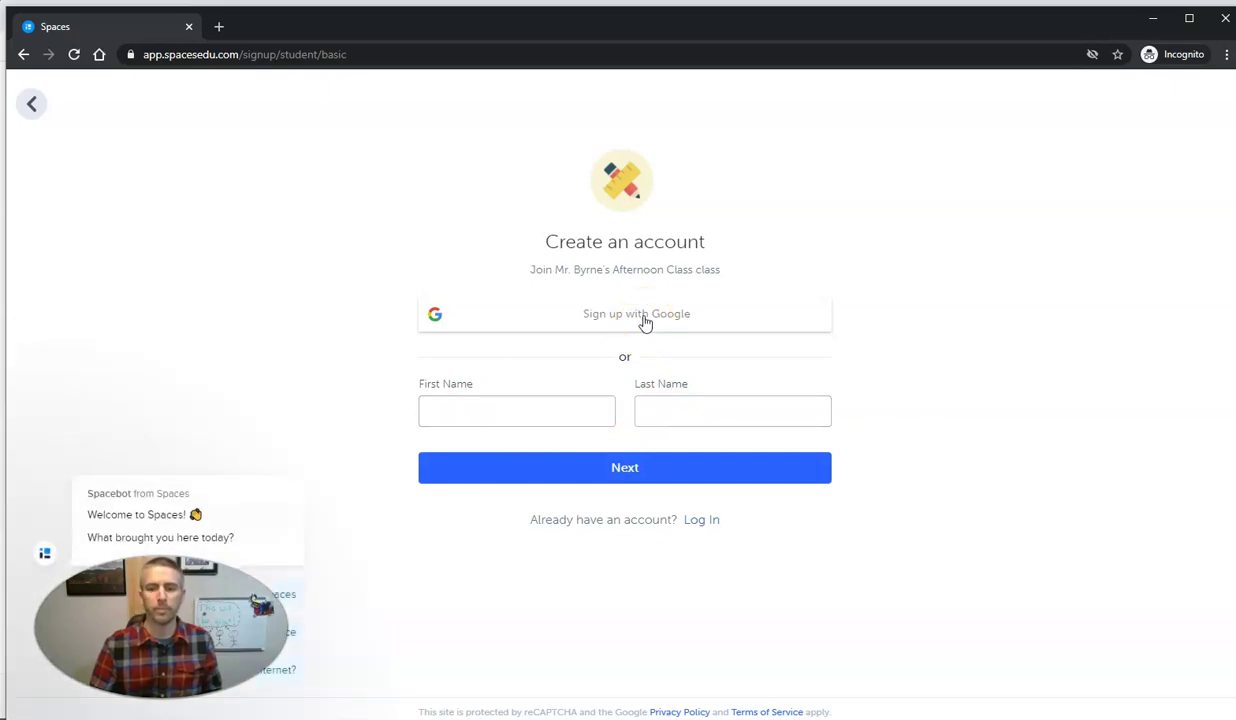
Sign up with Google, accept the terms, and sign in with the student's Google account
click(645, 316)
click(698, 493)
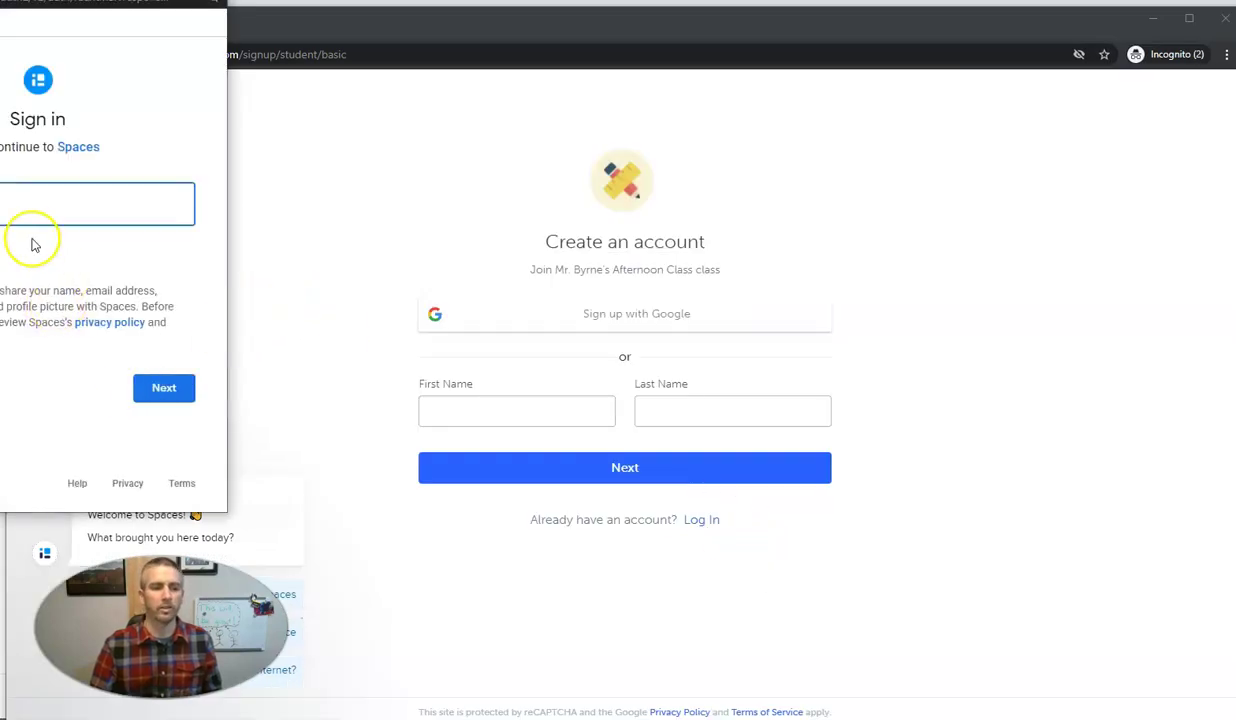
drag(120, 2, 263, 22)
text(mas)
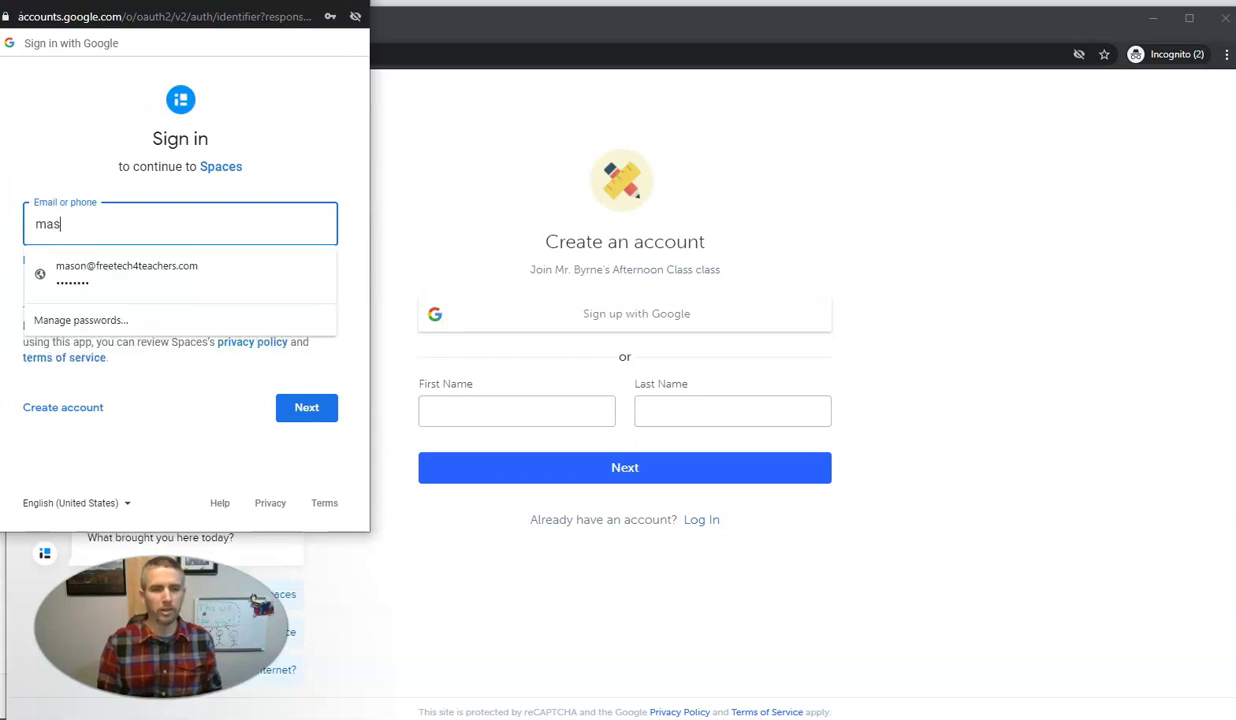
click(163, 265)
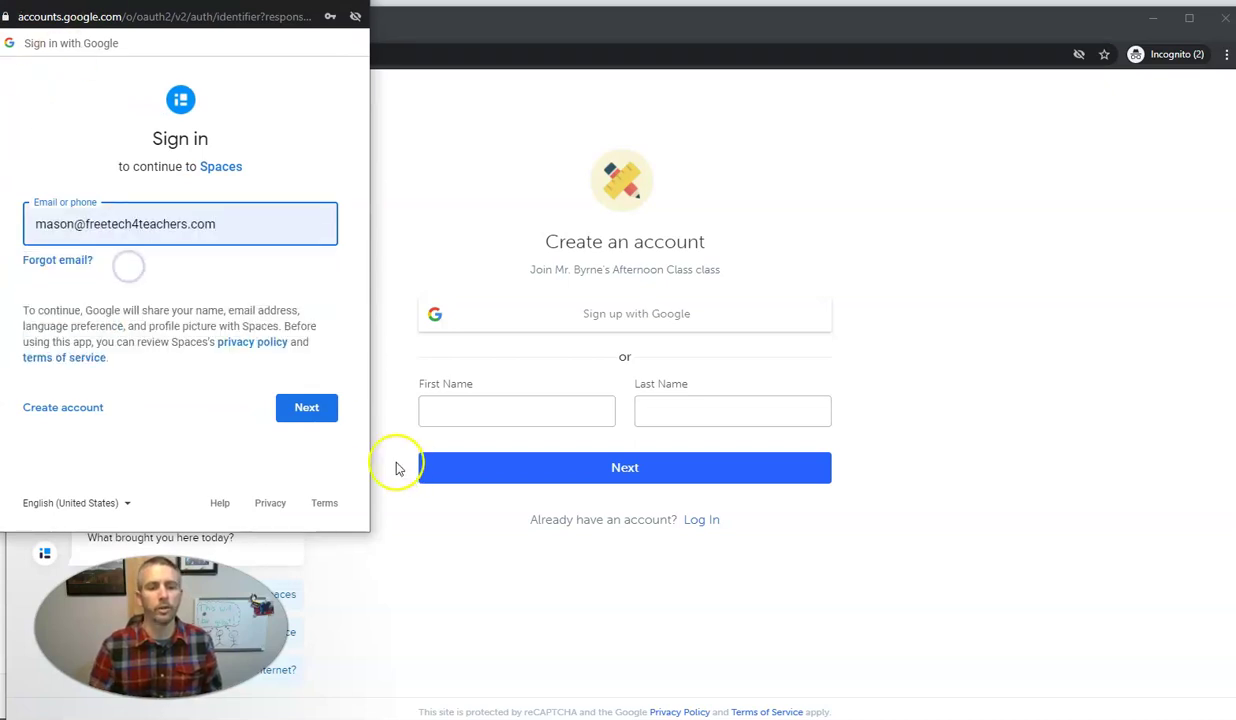
click(318, 412)
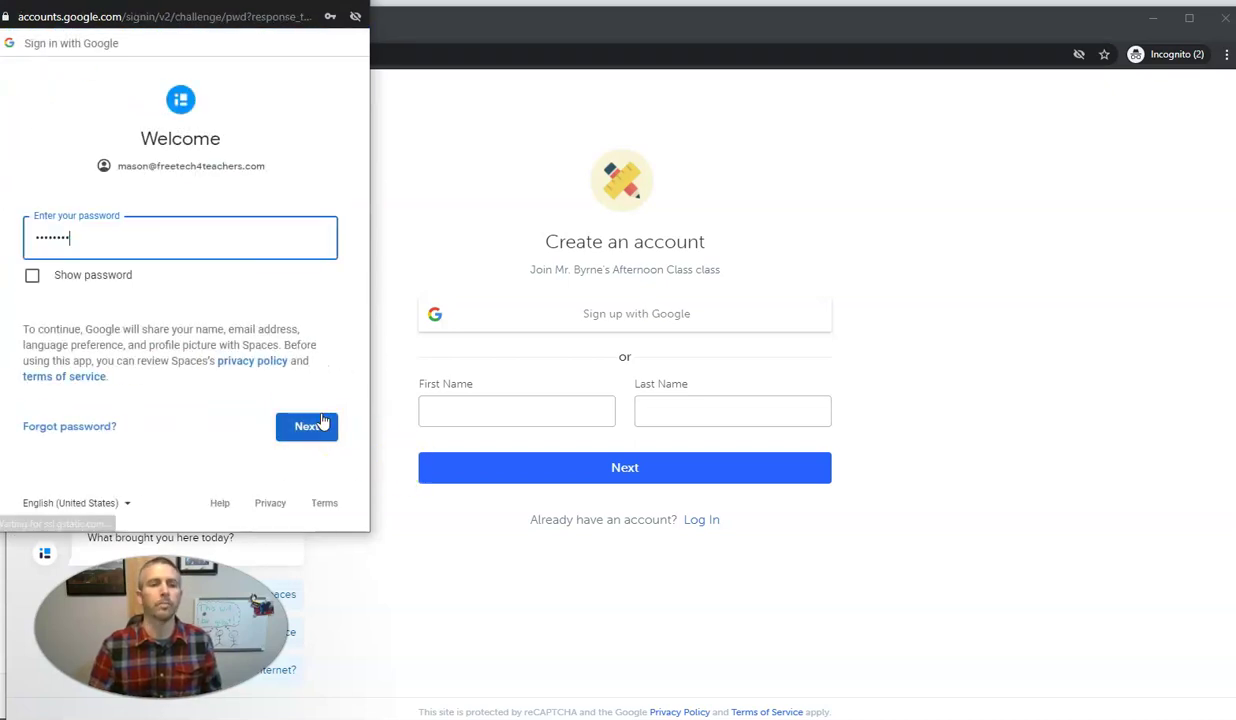
click(322, 427)
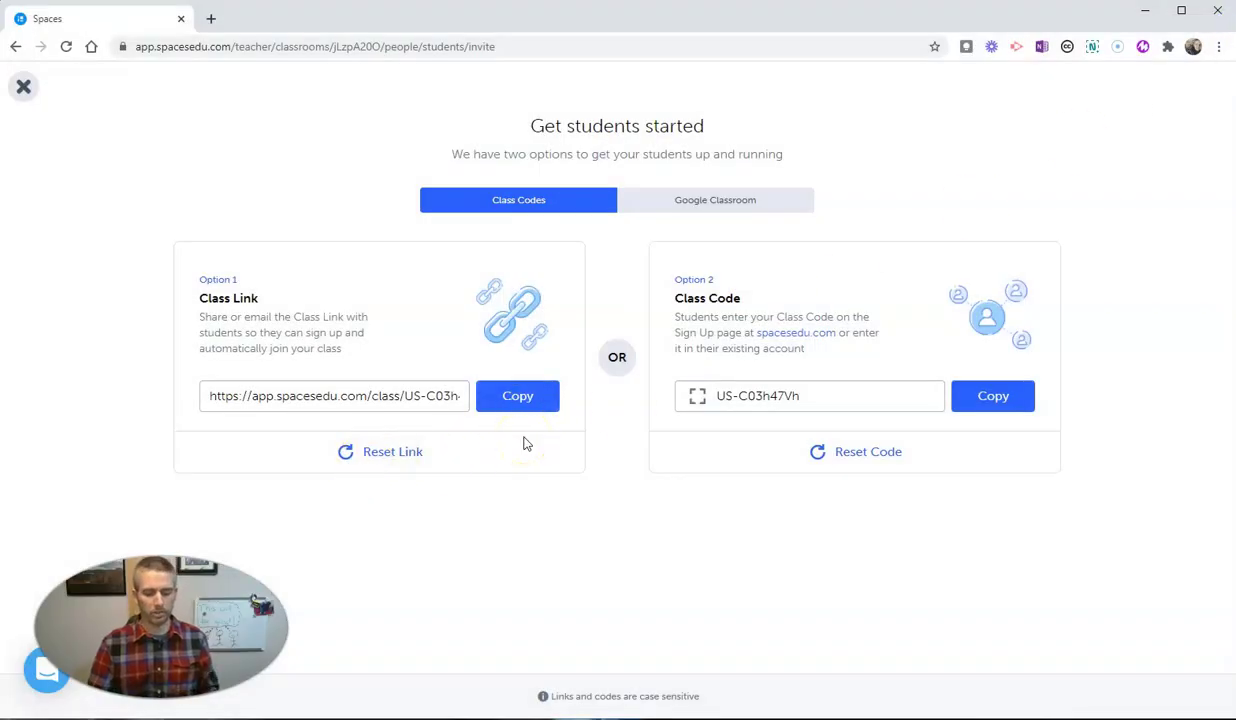
Copy the class link and load it in a fresh Incognito window
click(518, 401)
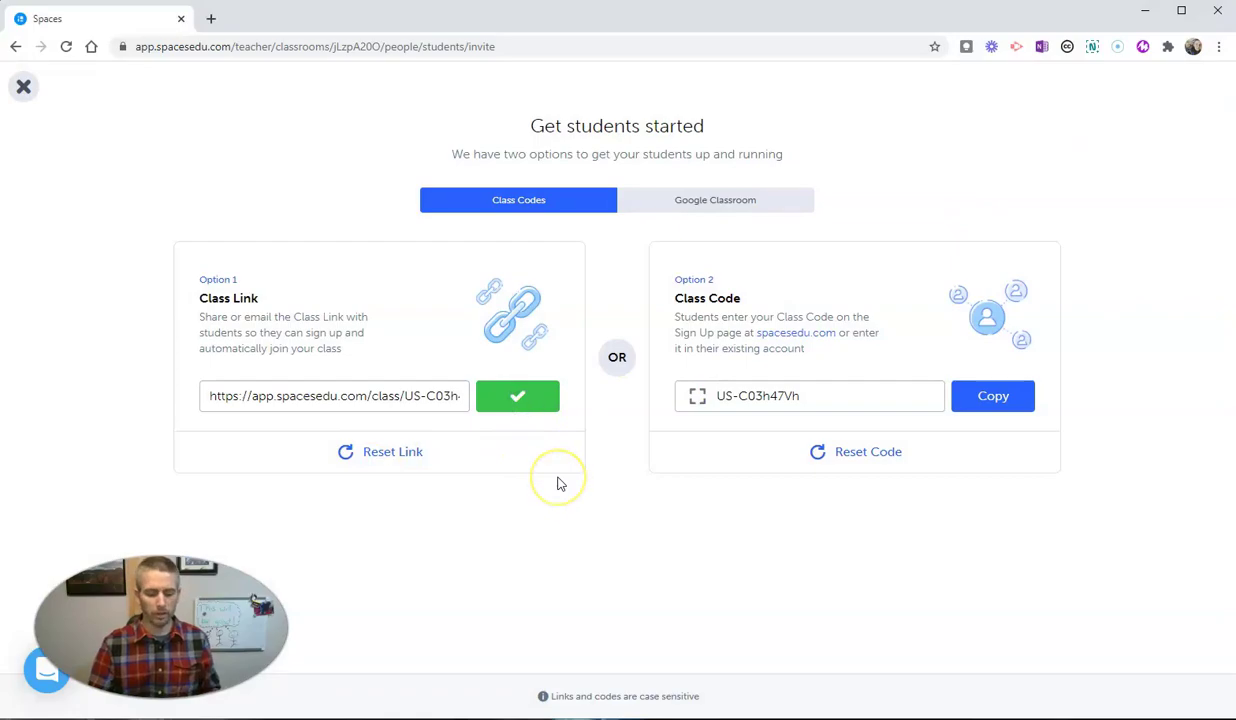
key(ctrl+shift+n)
key(ctrl+v)
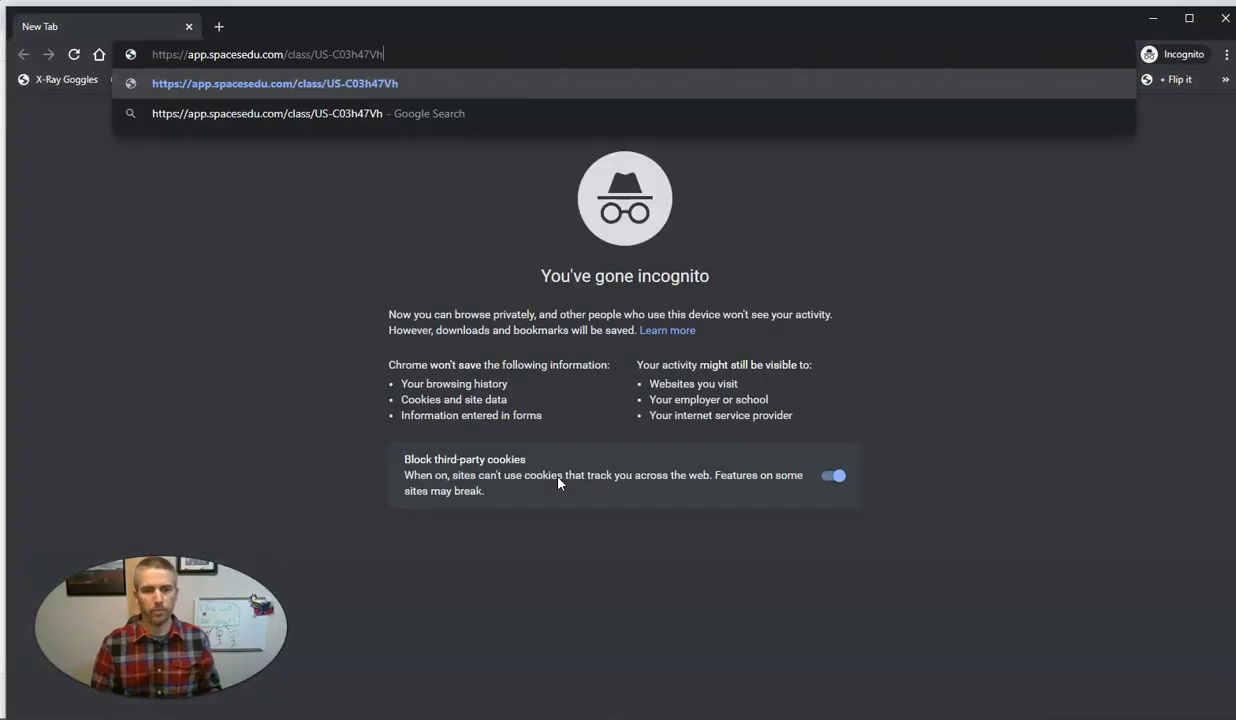
key(Return)
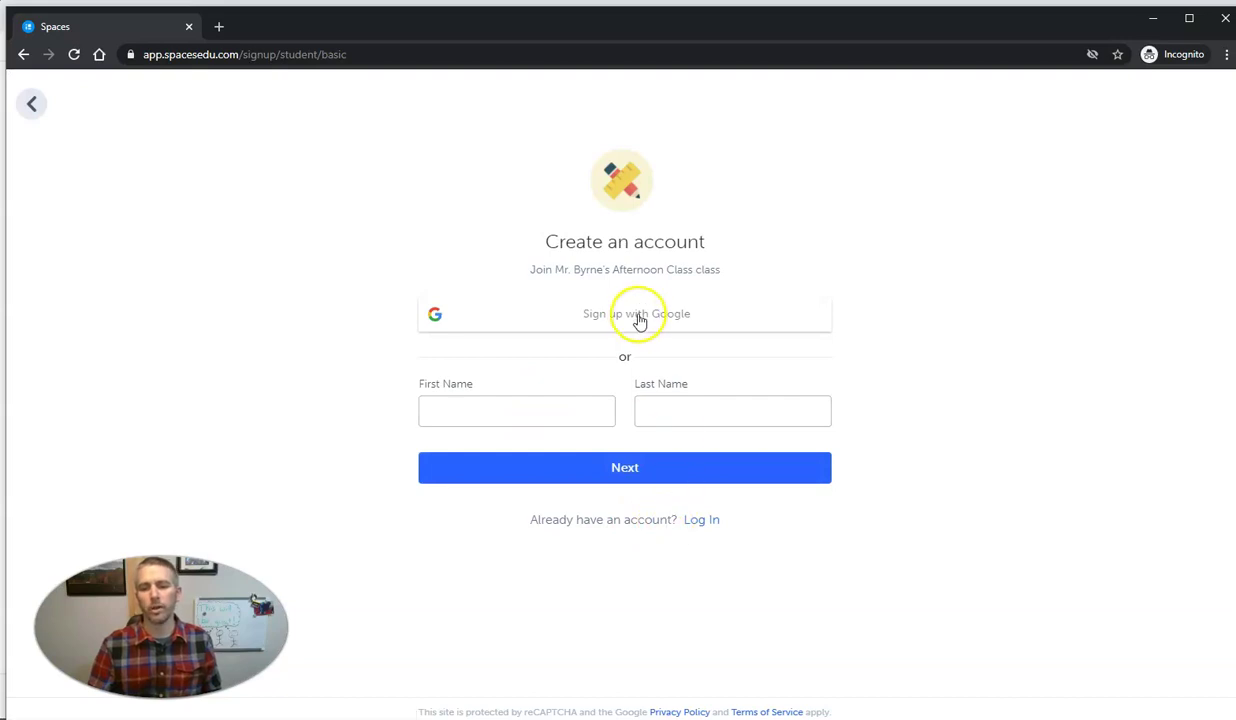
Sign up with Google, accept the Spaces terms, and sign in with another student account
click(639, 318)
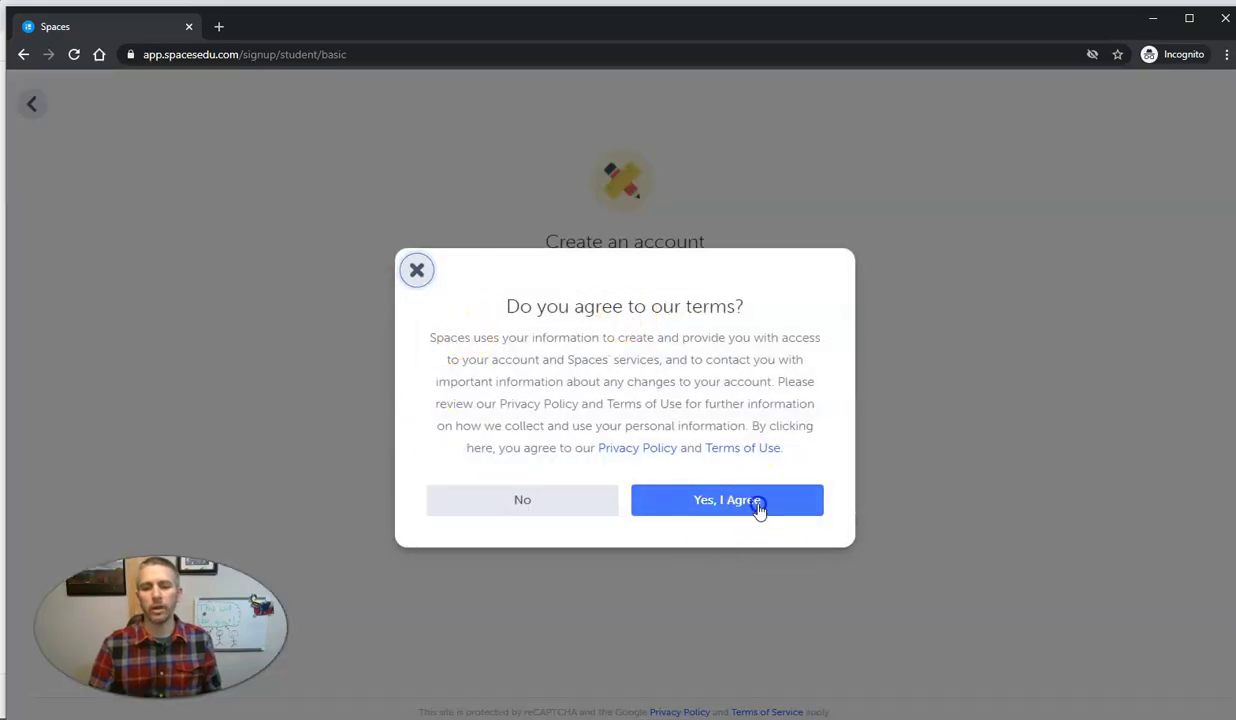
click(758, 510)
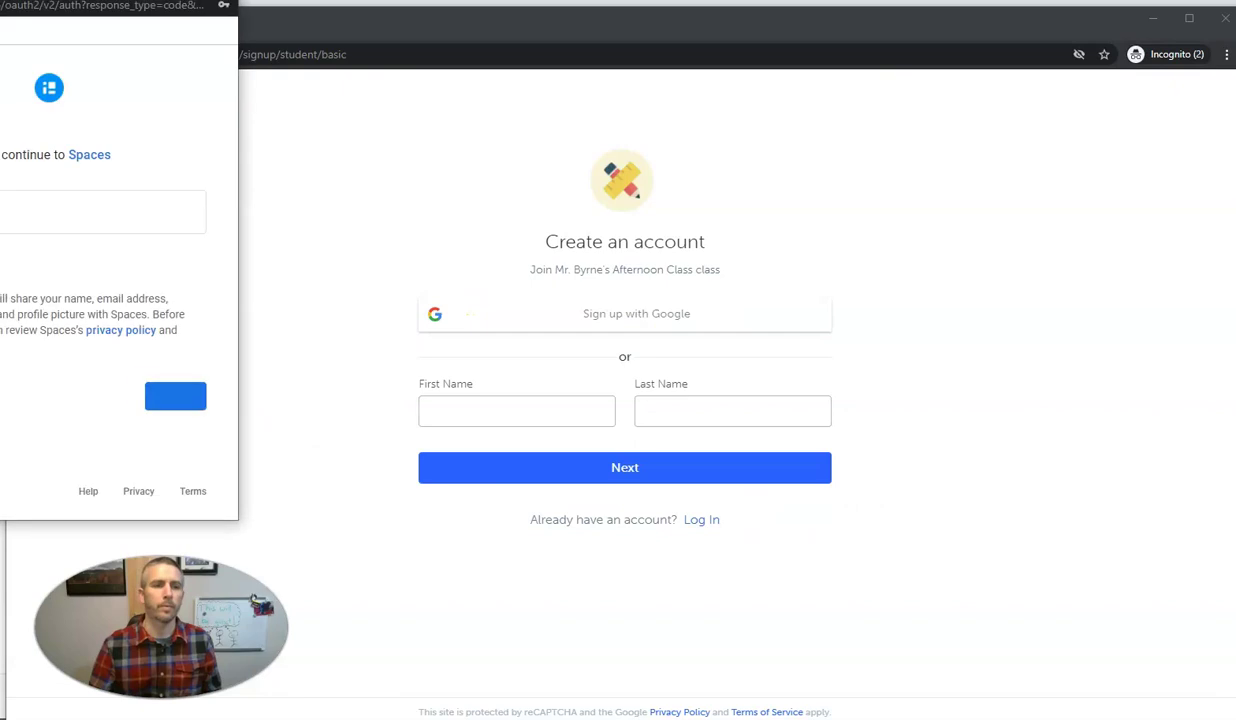
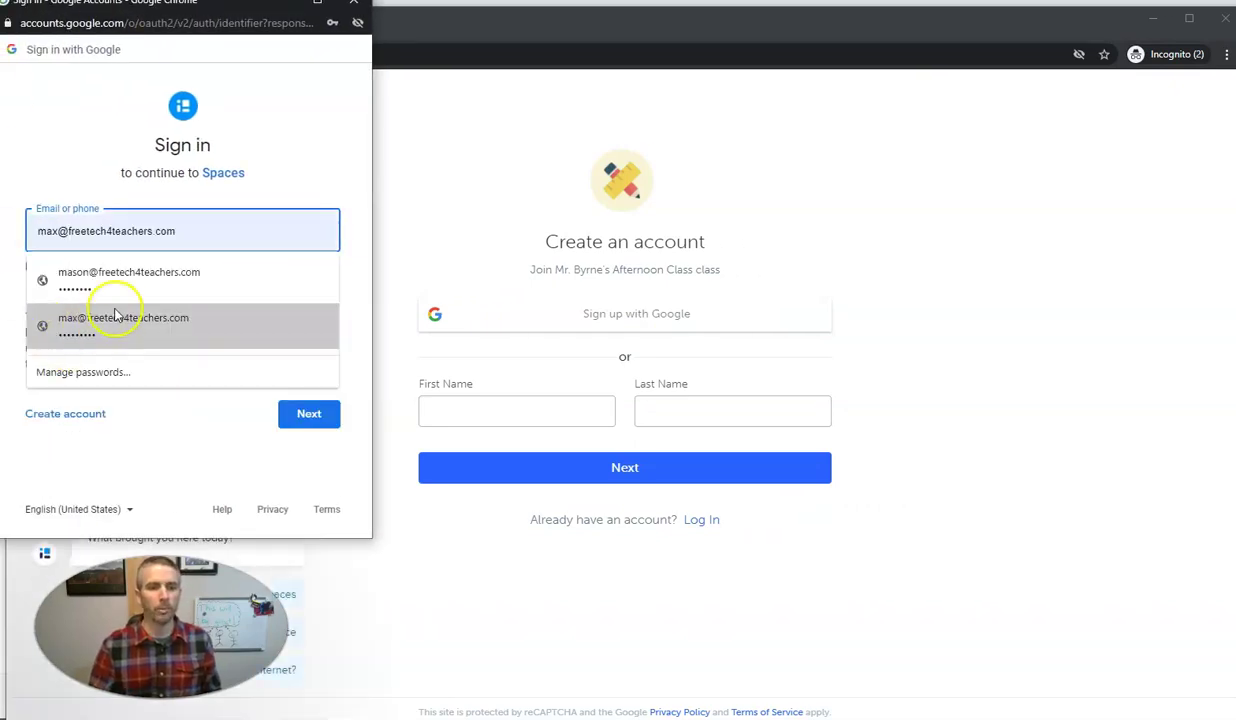
click(124, 320)
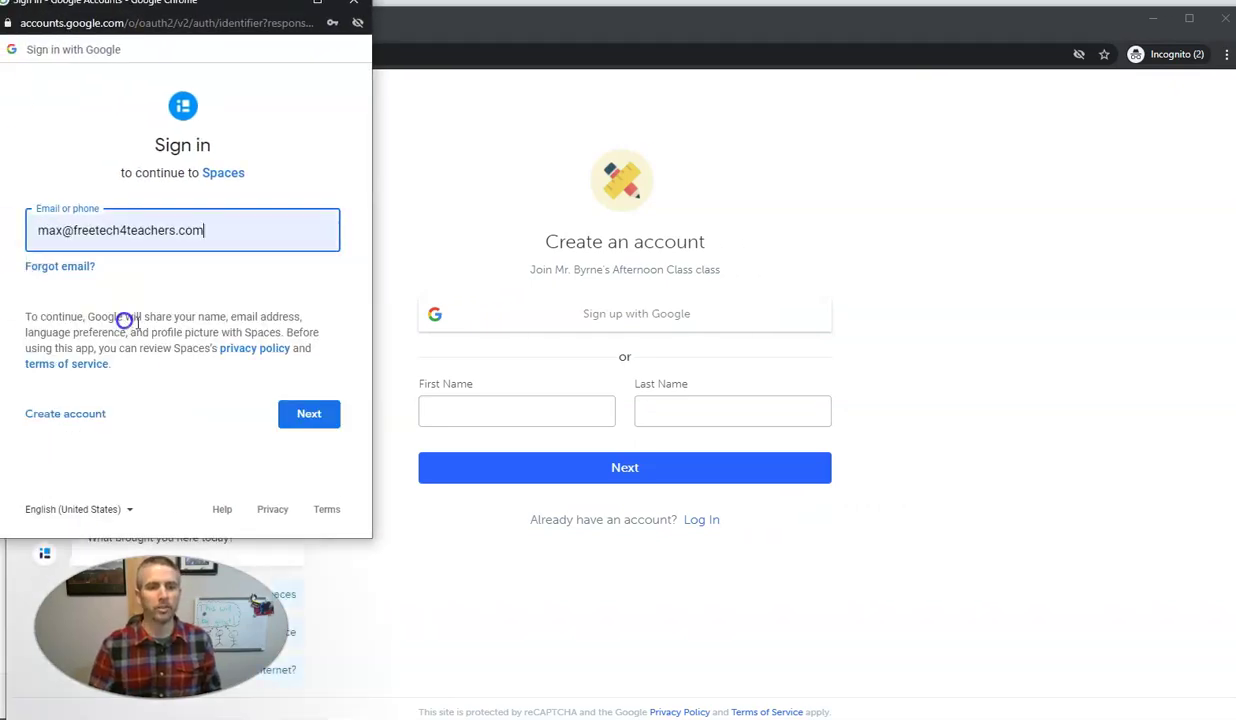
click(320, 414)
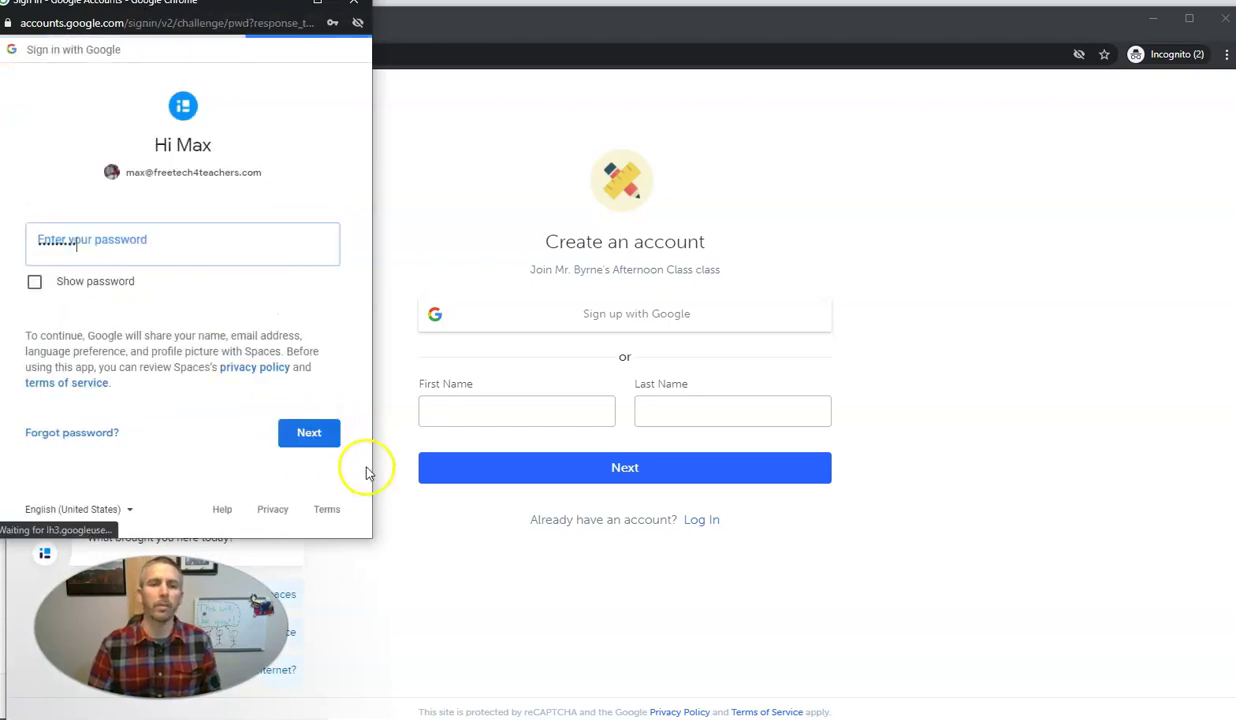
click(312, 433)
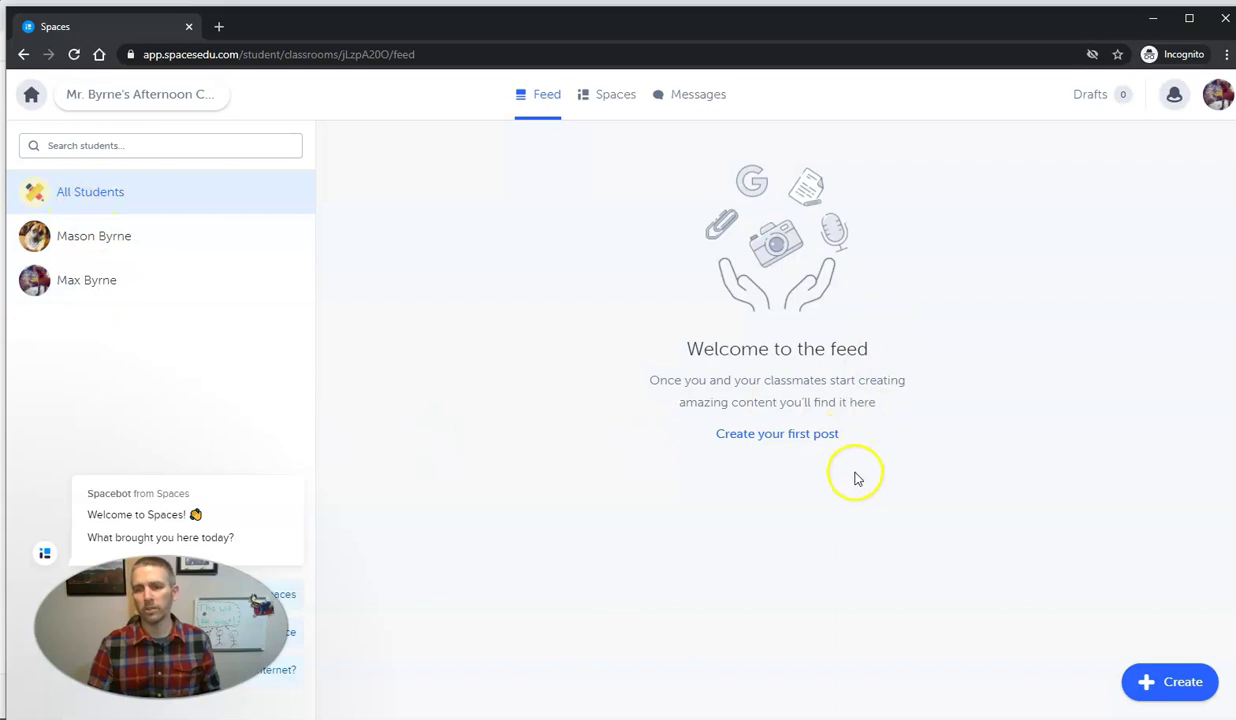
Return to the teacher's class Feed and start its first post
click(1152, 18)
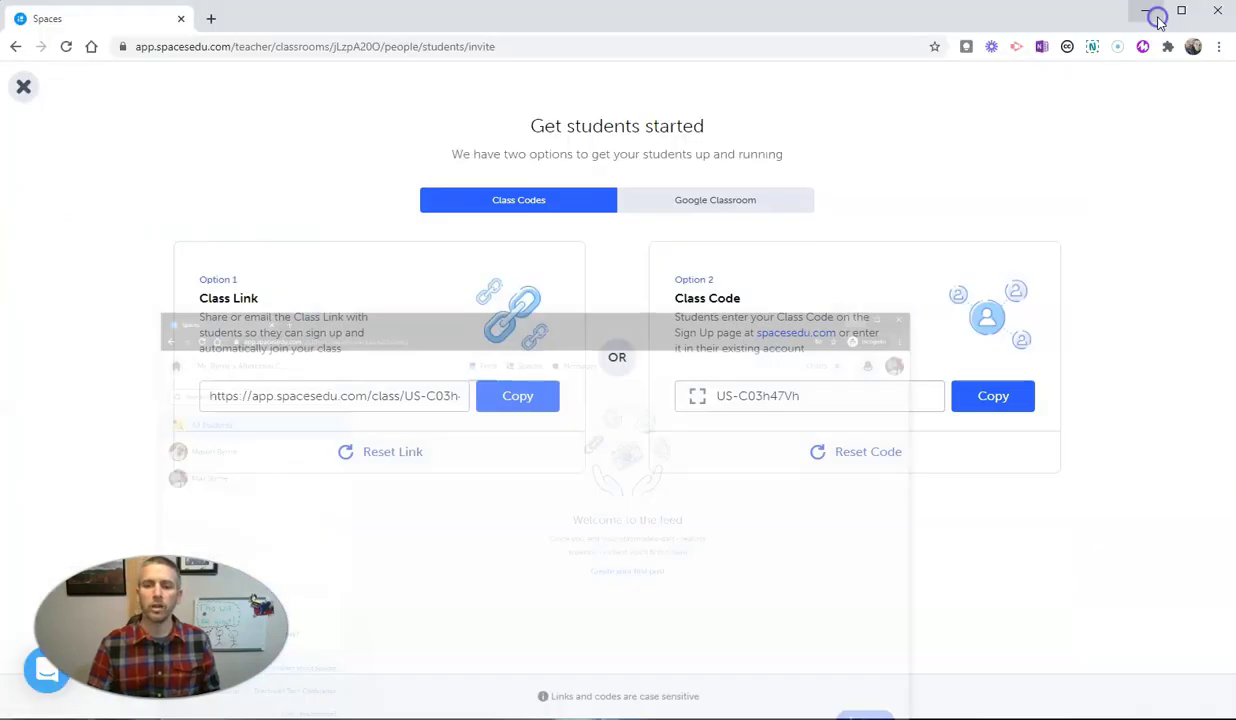
click(24, 87)
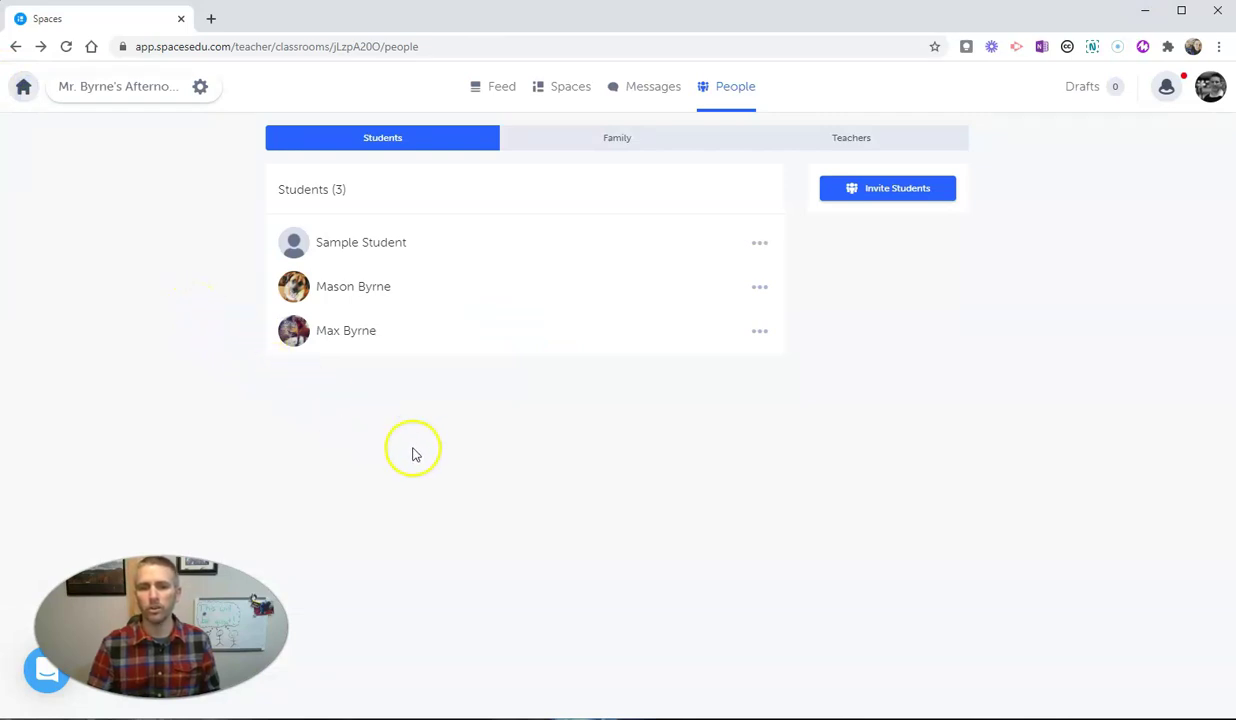
click(492, 87)
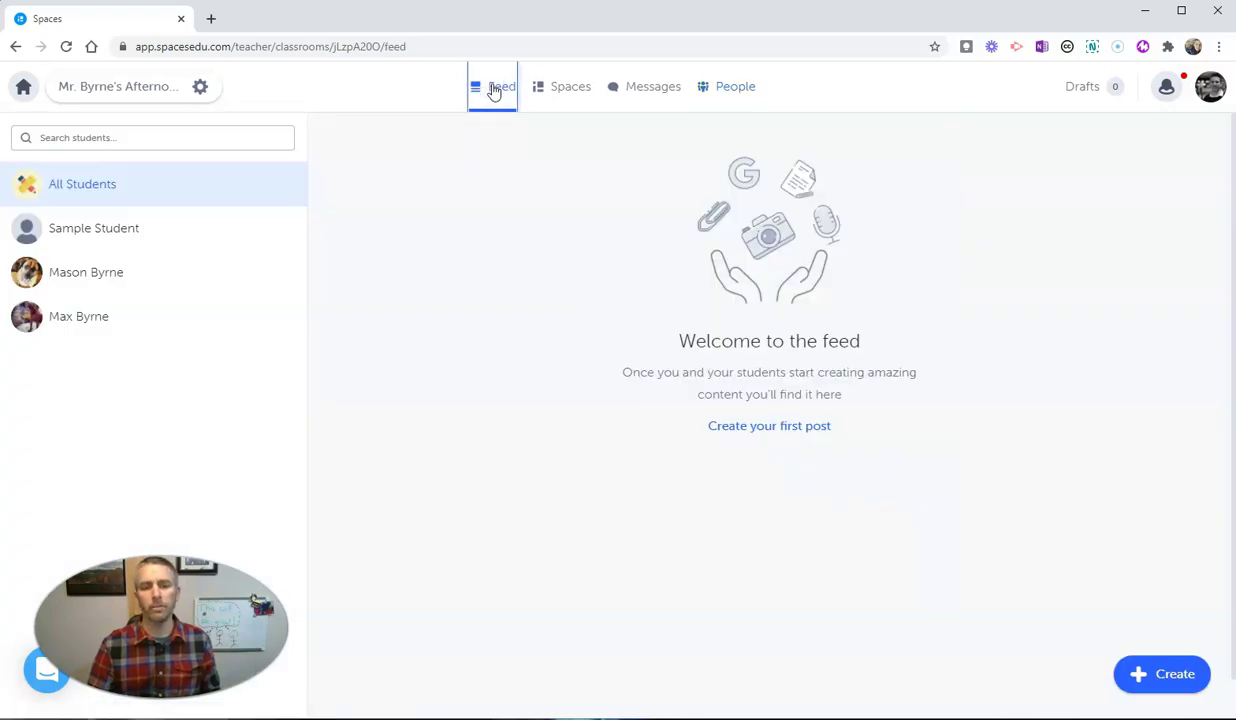
click(787, 427)
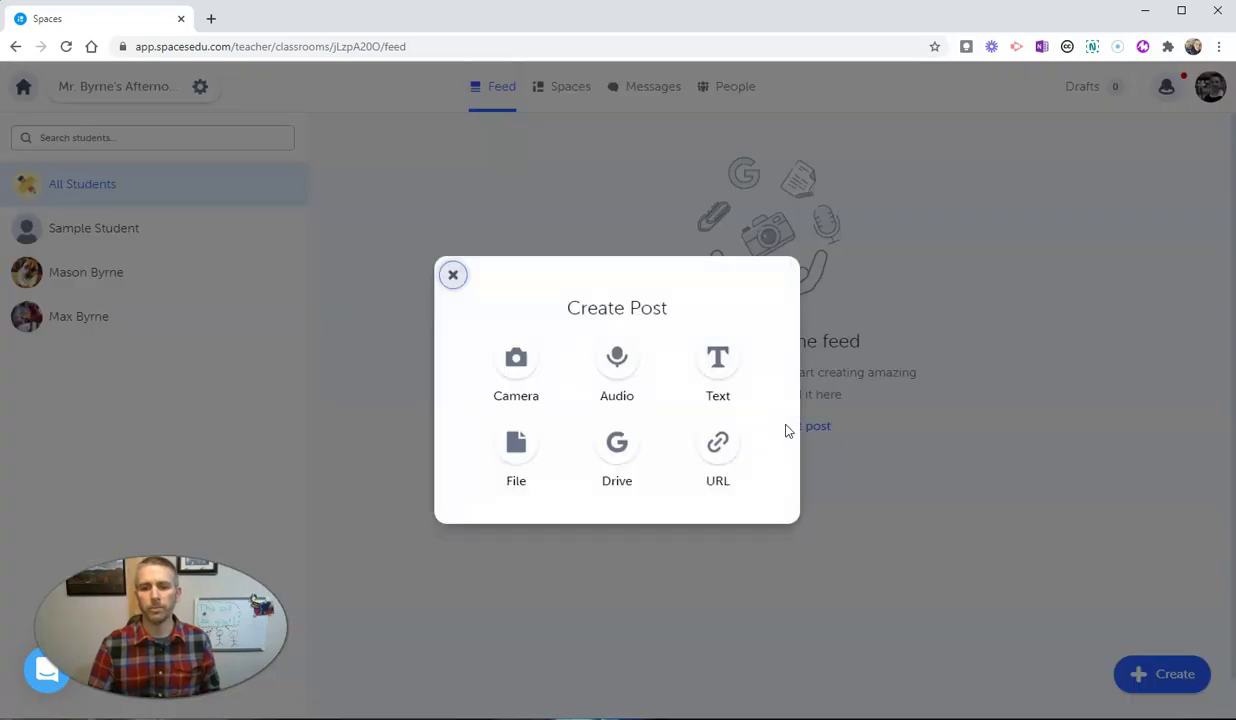
Write a text post titled 'Welcome to class' saying students will see updates and share work examples
click(720, 362)
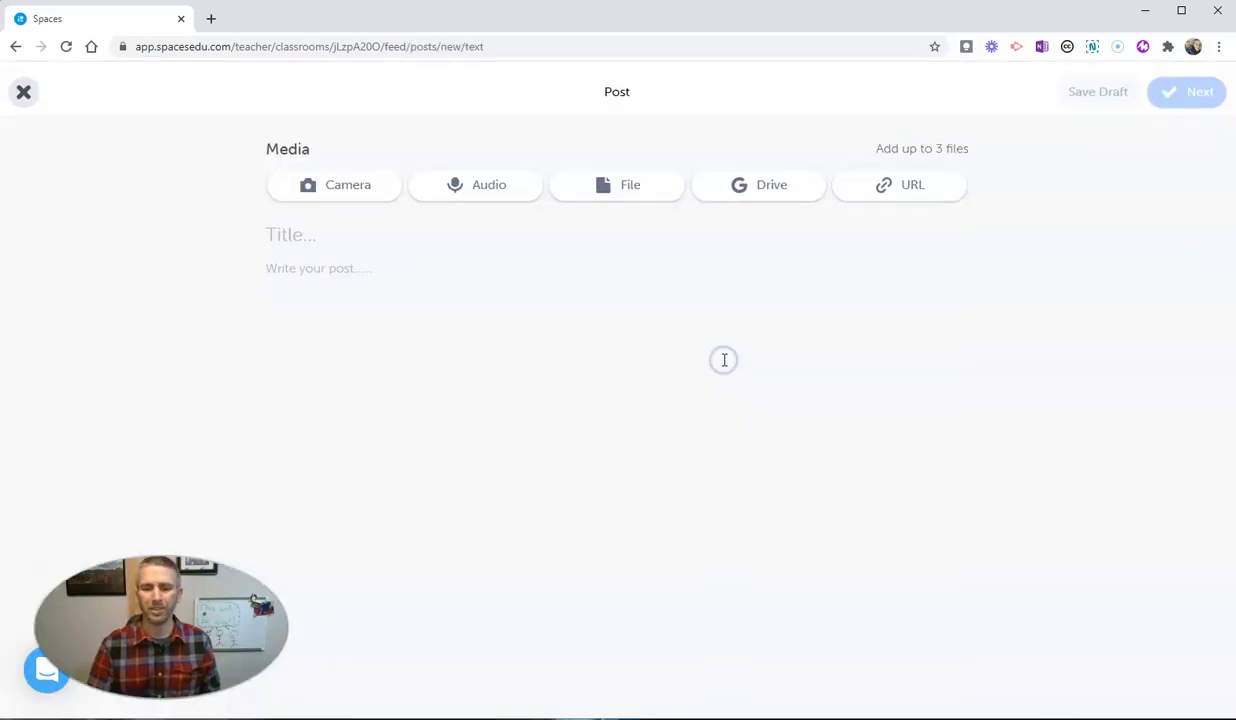
click(303, 232)
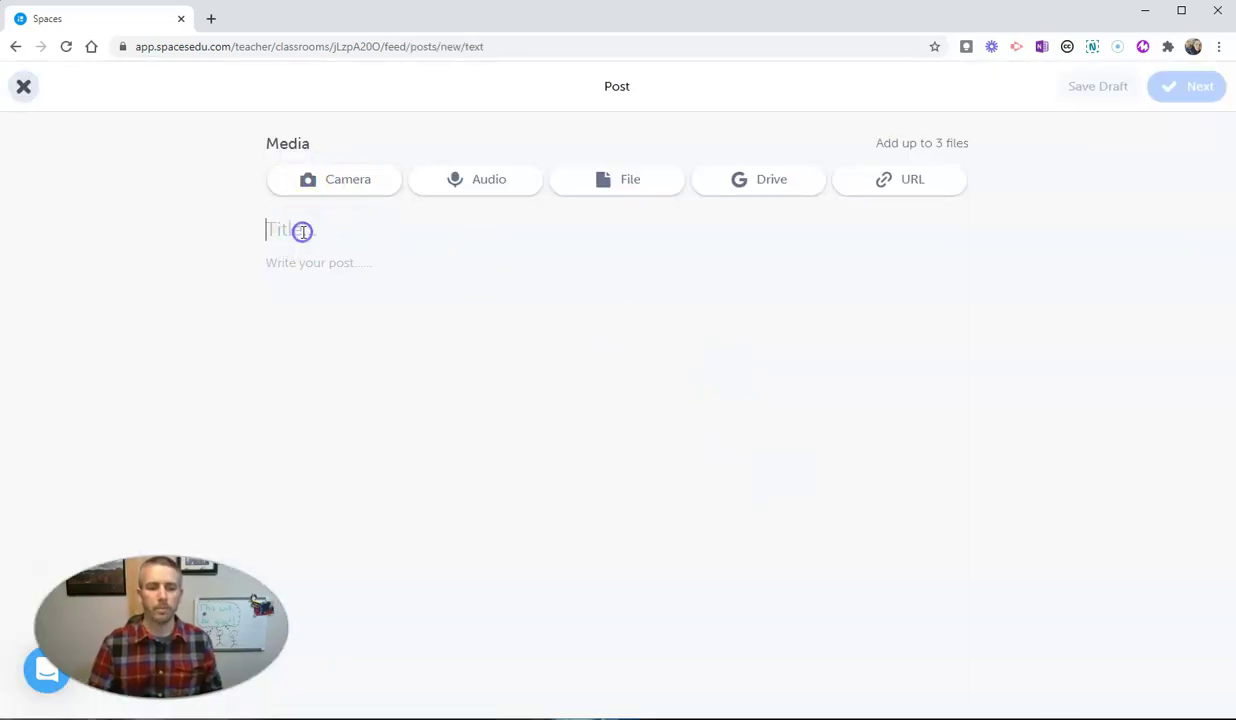
text(Welcome to class)
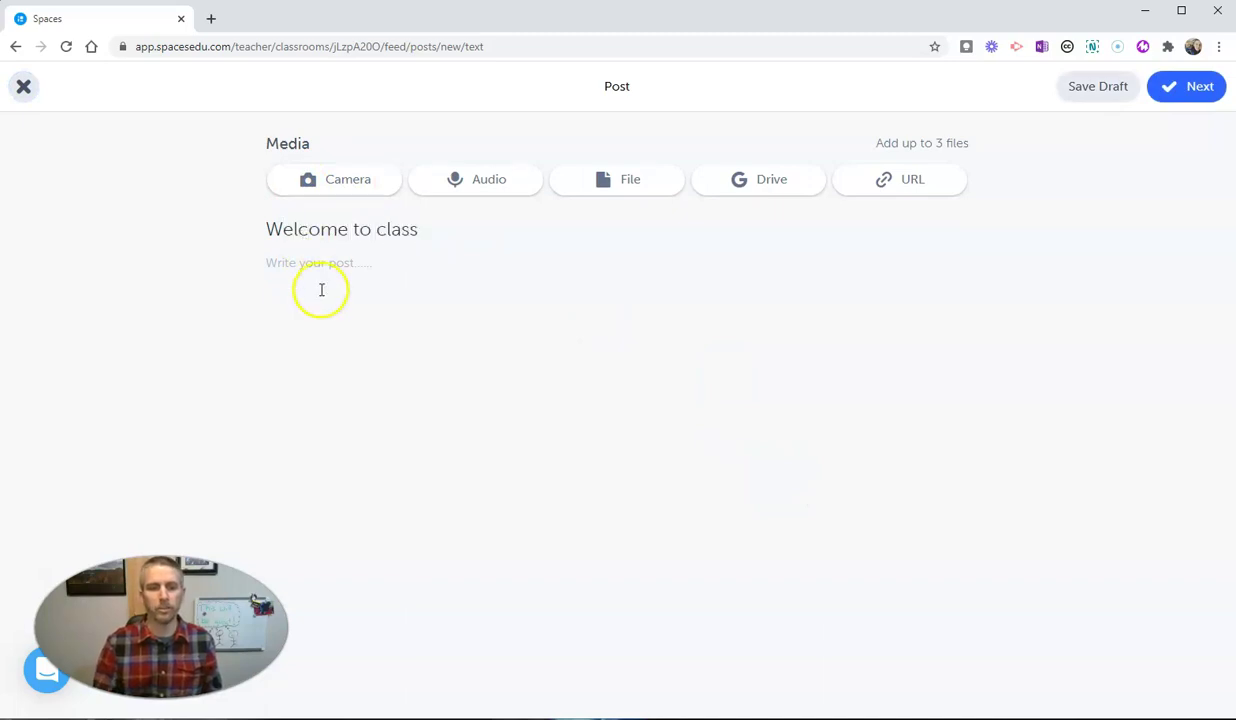
click(342, 268)
text(This is)
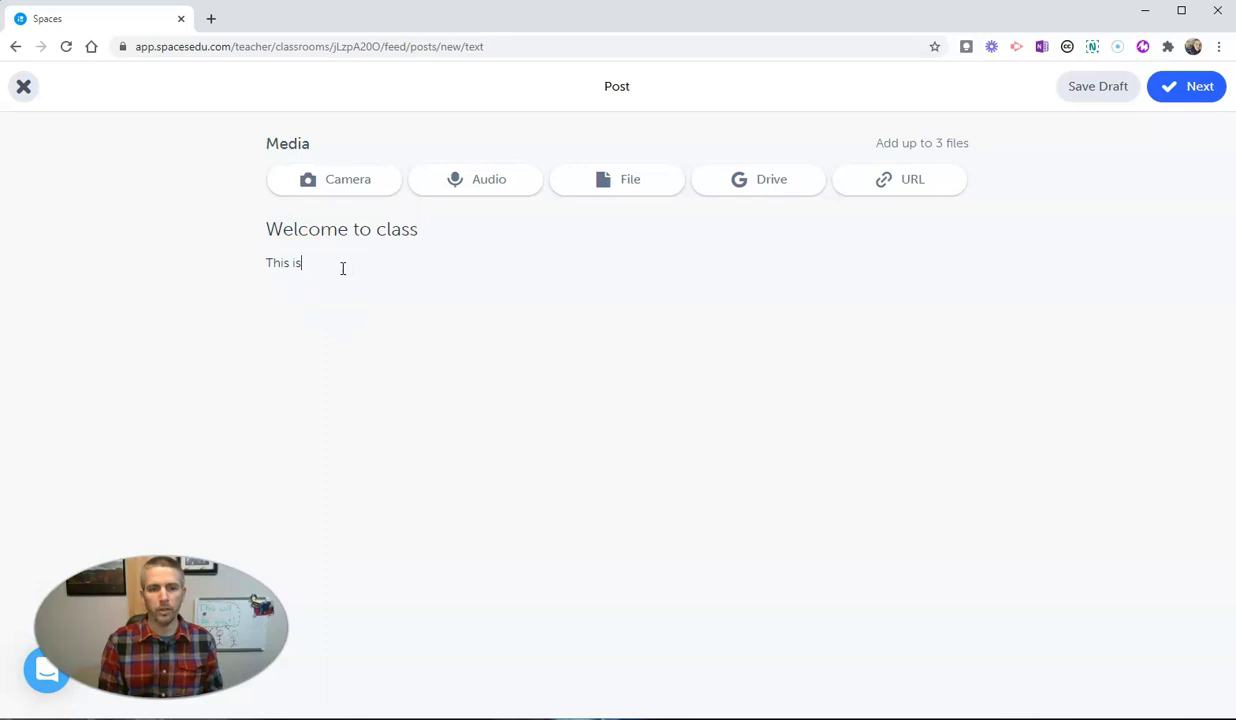
text( where you will see up)
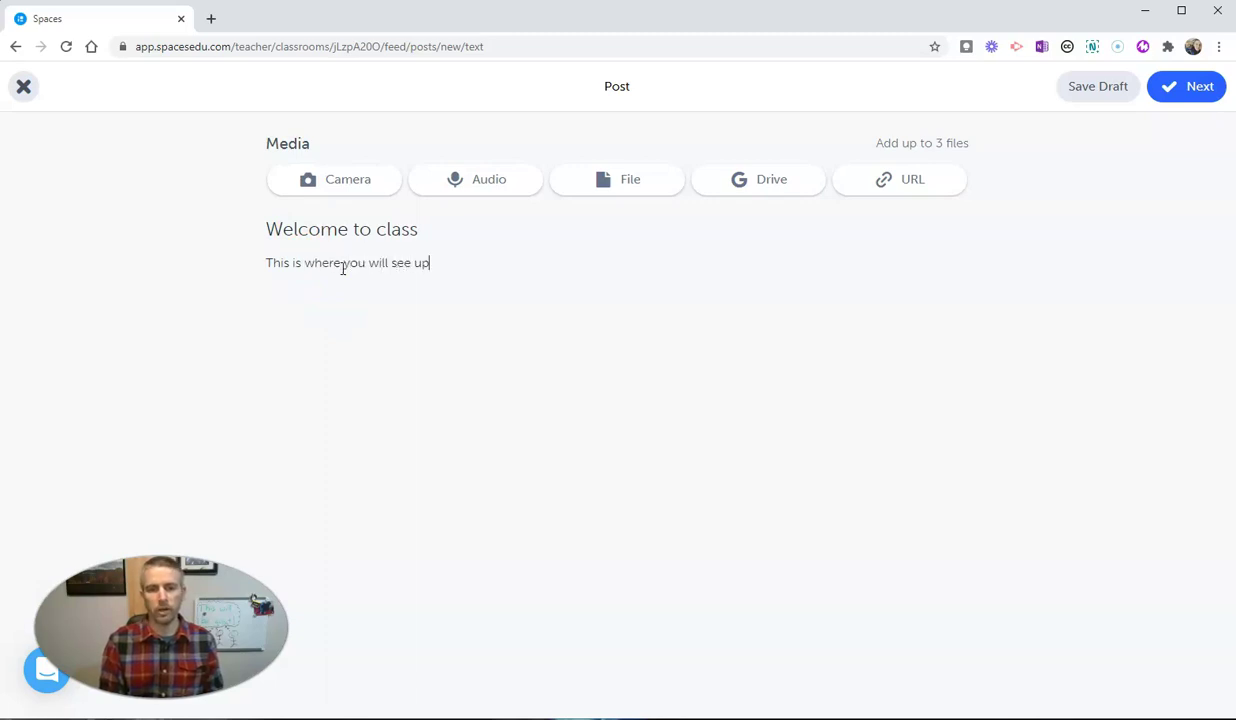
text(dates from me. And we're going to use this space as a place for you to shar)
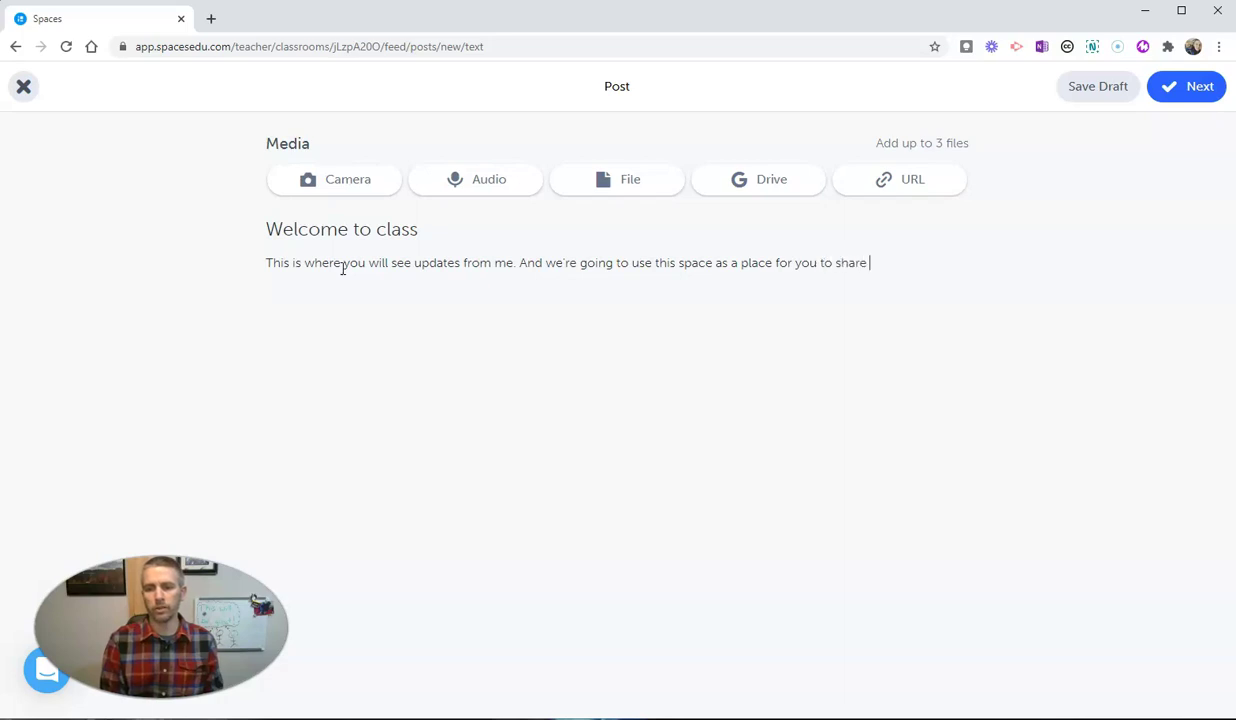
text(examples of your work.)
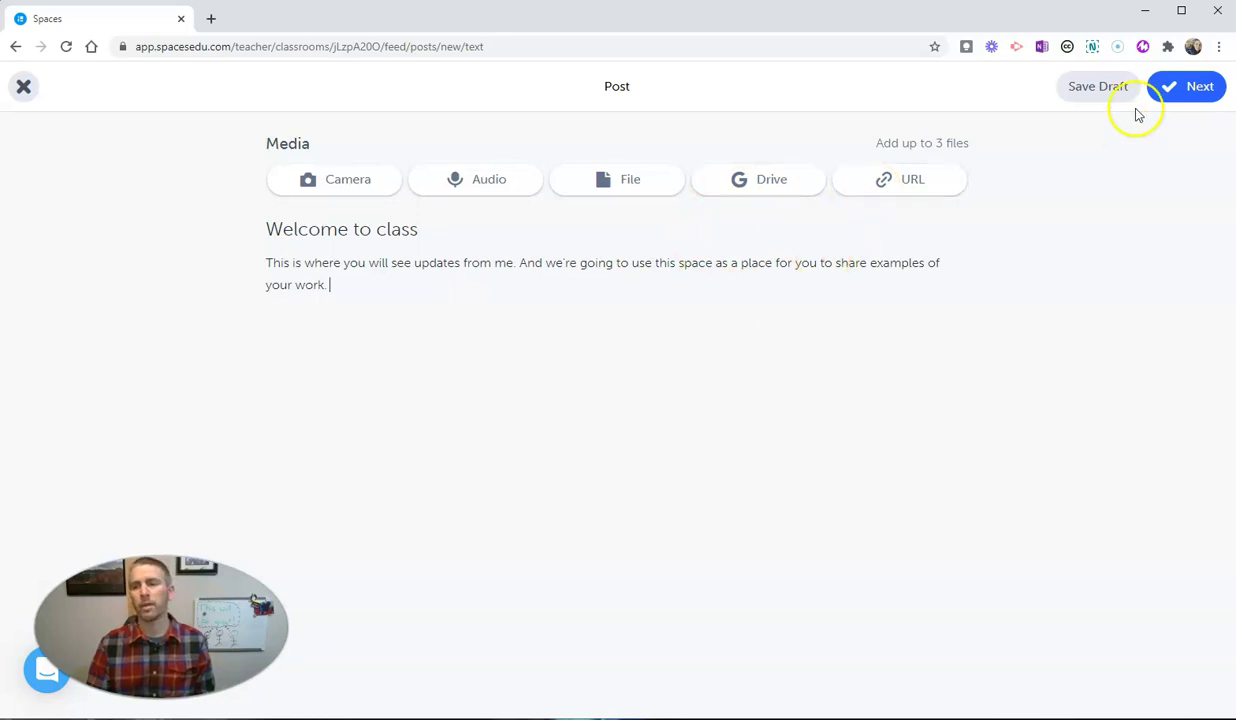
Publish 'Welcome to class' to the class, addressed to All Students
click(1187, 88)
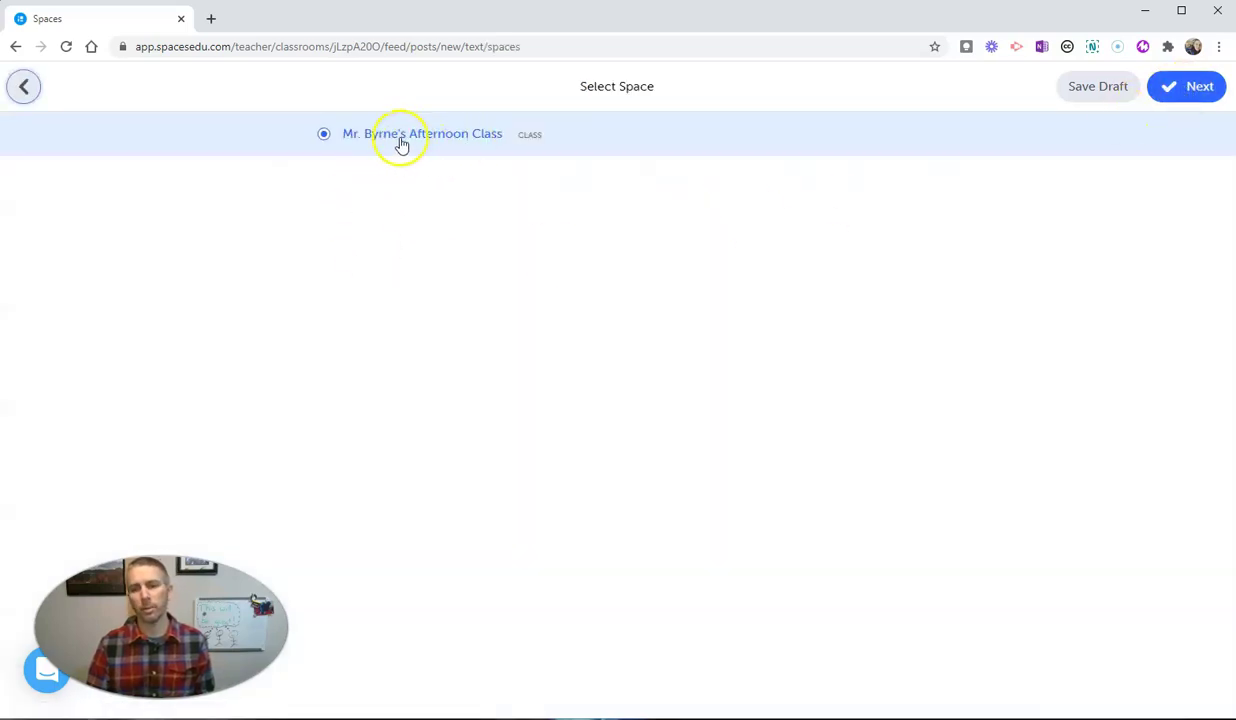
click(1195, 87)
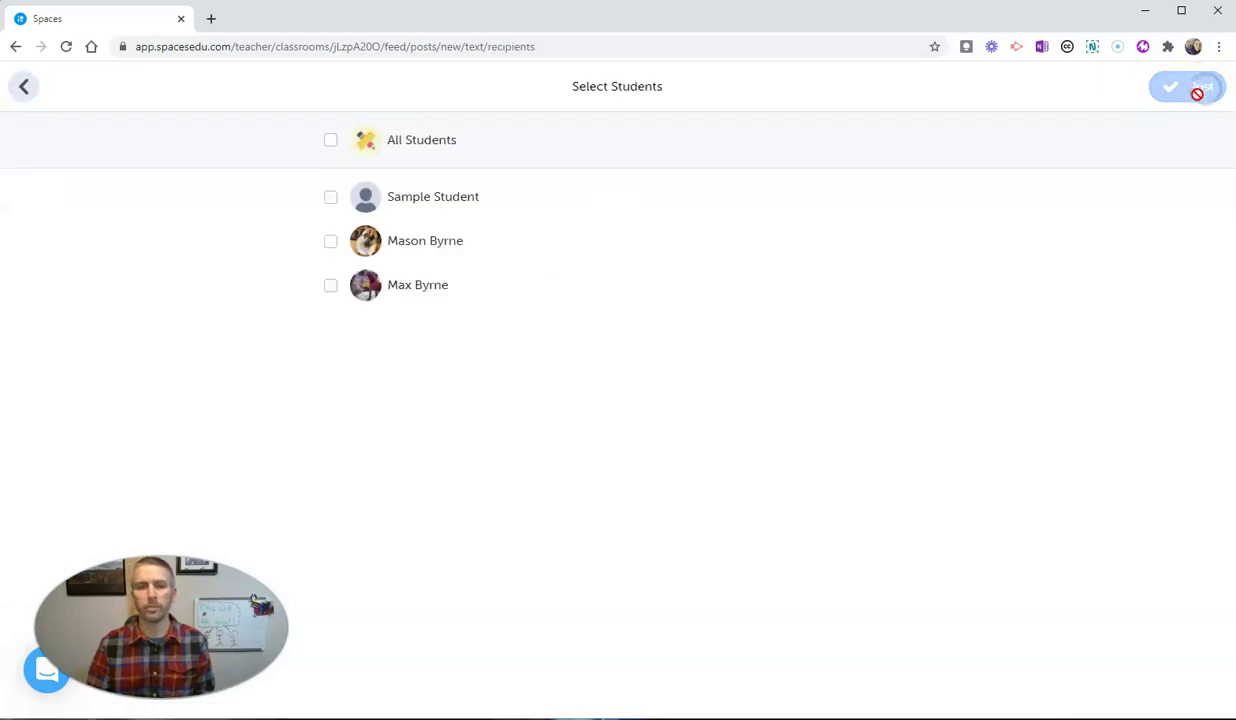
click(331, 142)
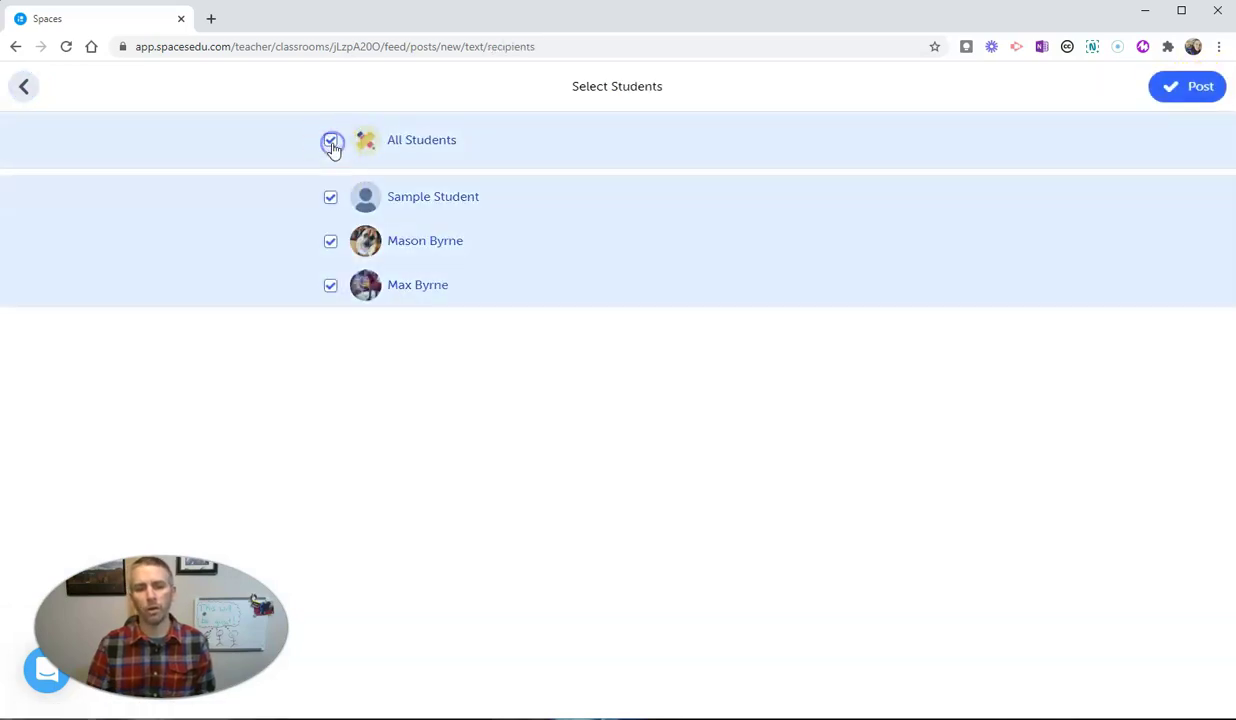
click(1196, 89)
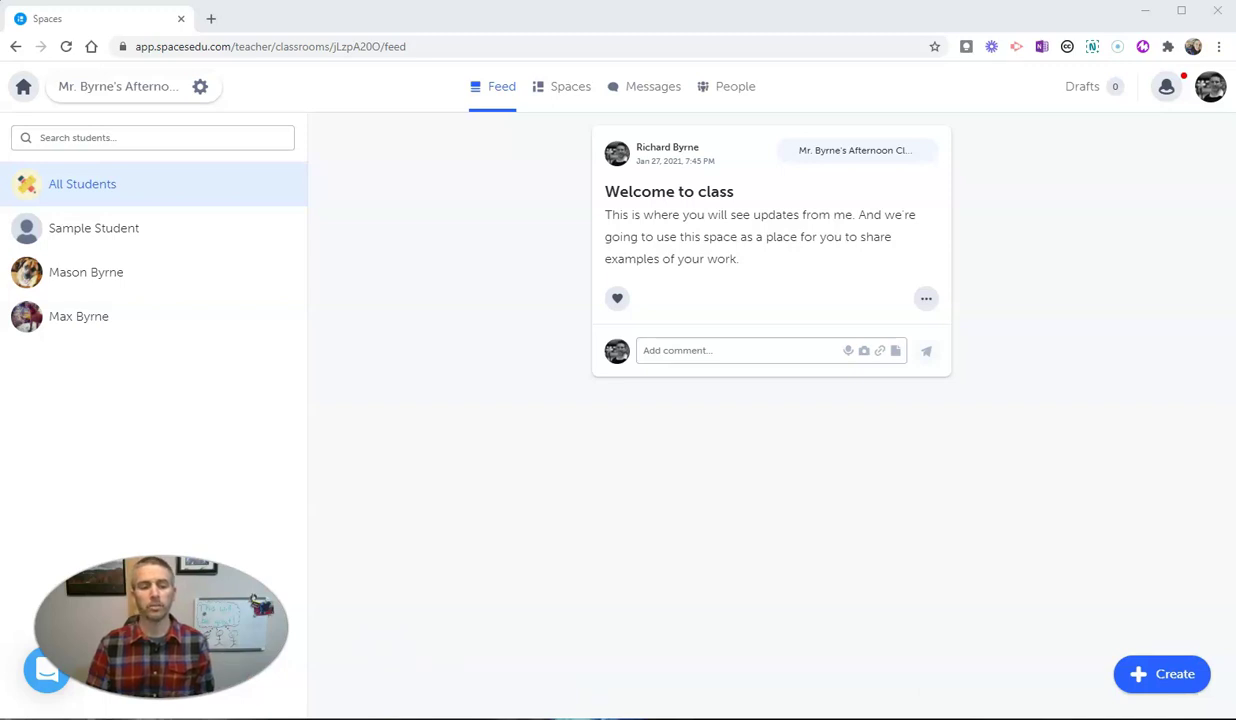
In the student's window, draft the comment 'Hi!' under the Welcome to class post
key(alt+Tab)
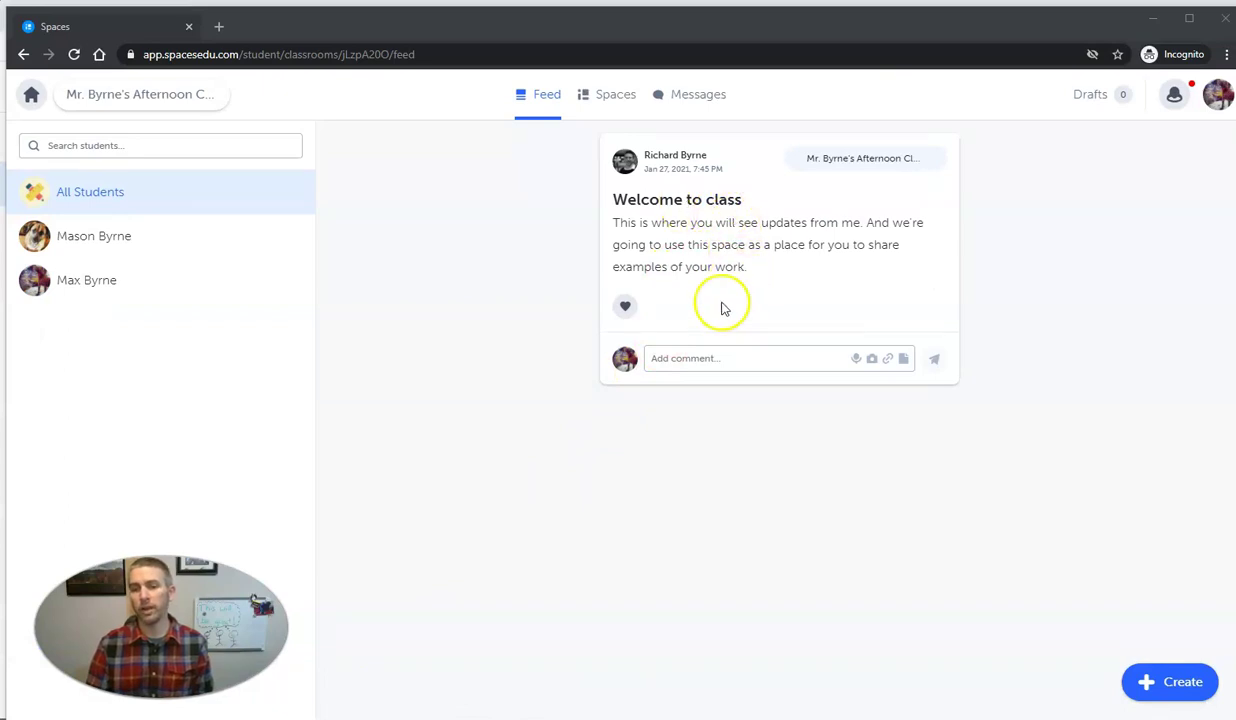
click(691, 359)
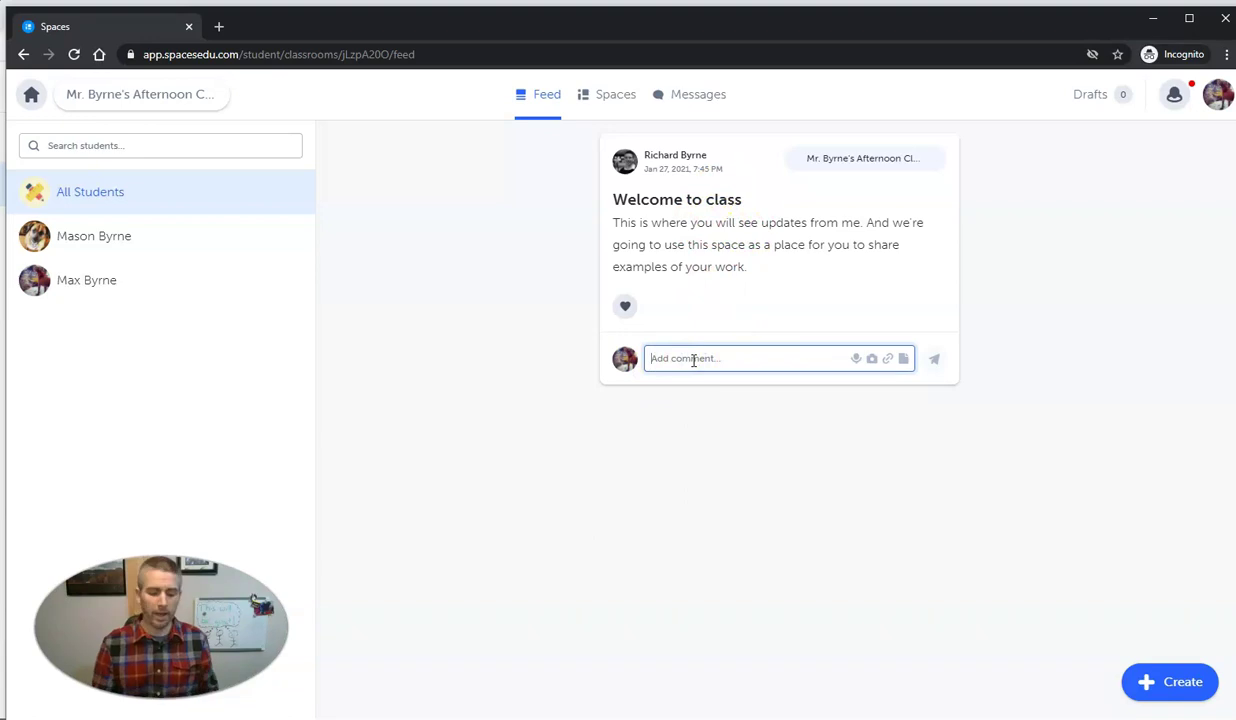
text(Hi!)
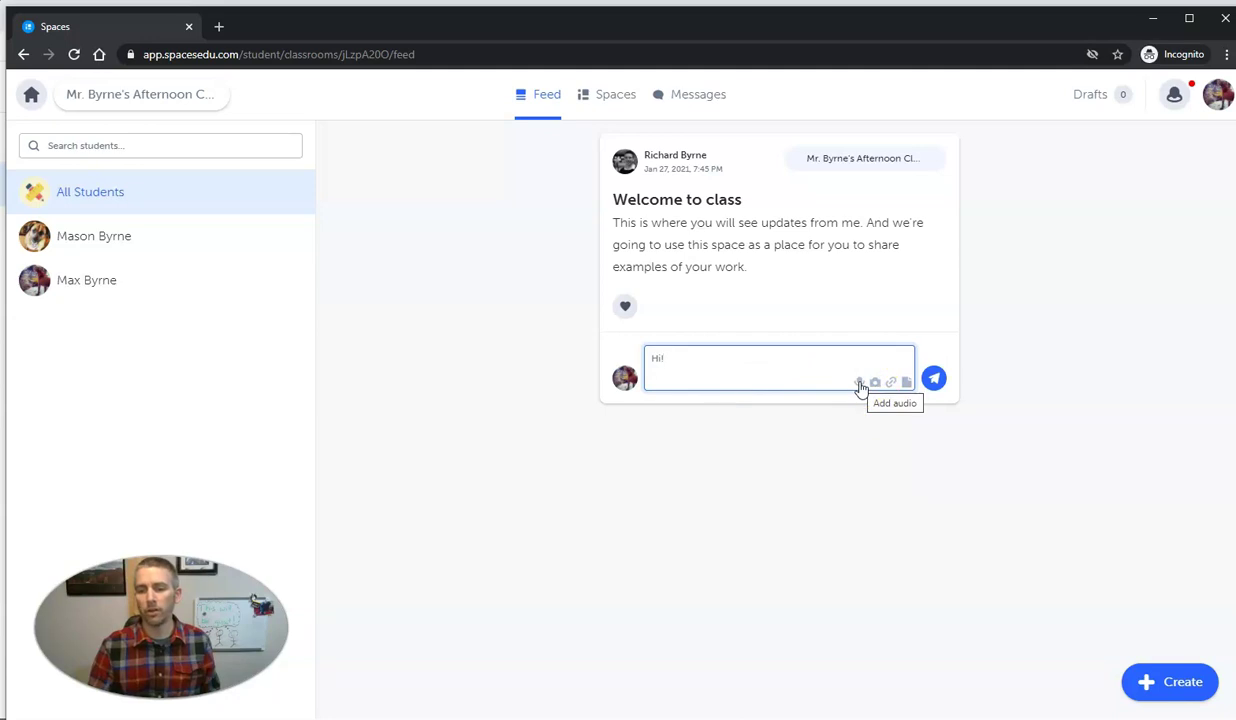
Record a 5-second audio clip, attach it to the 'Hi!' comment, and send it
click(858, 384)
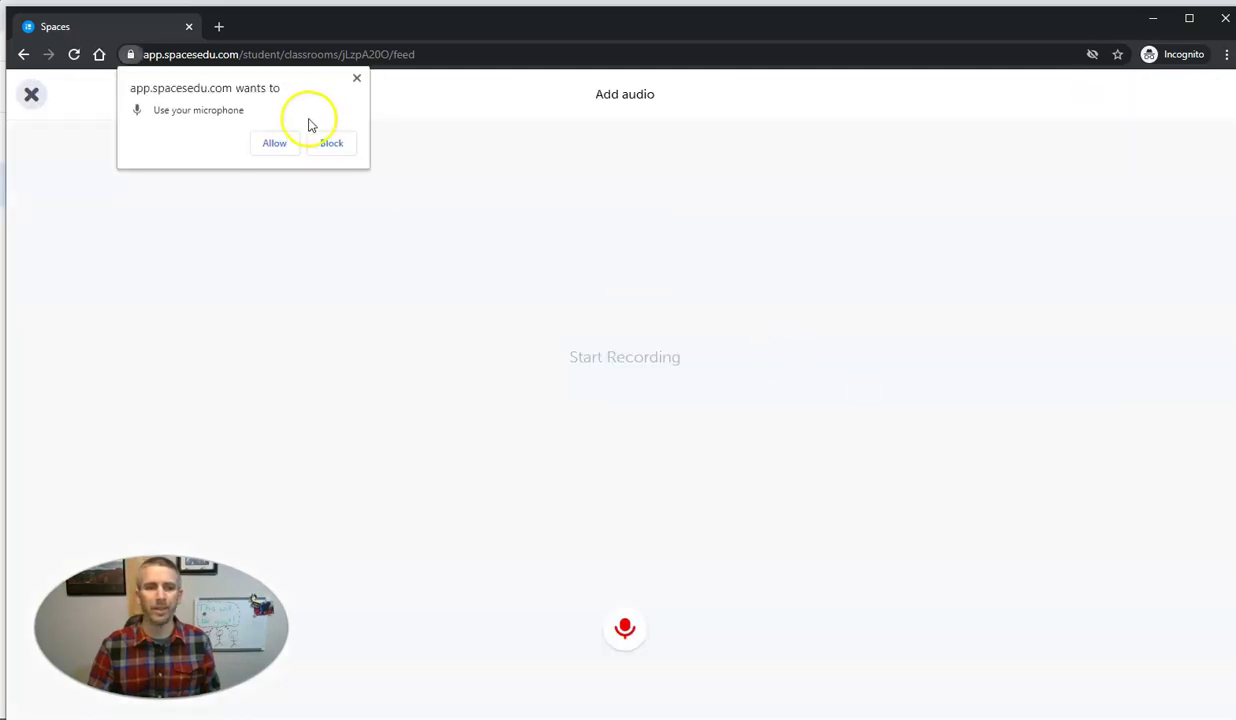
click(278, 143)
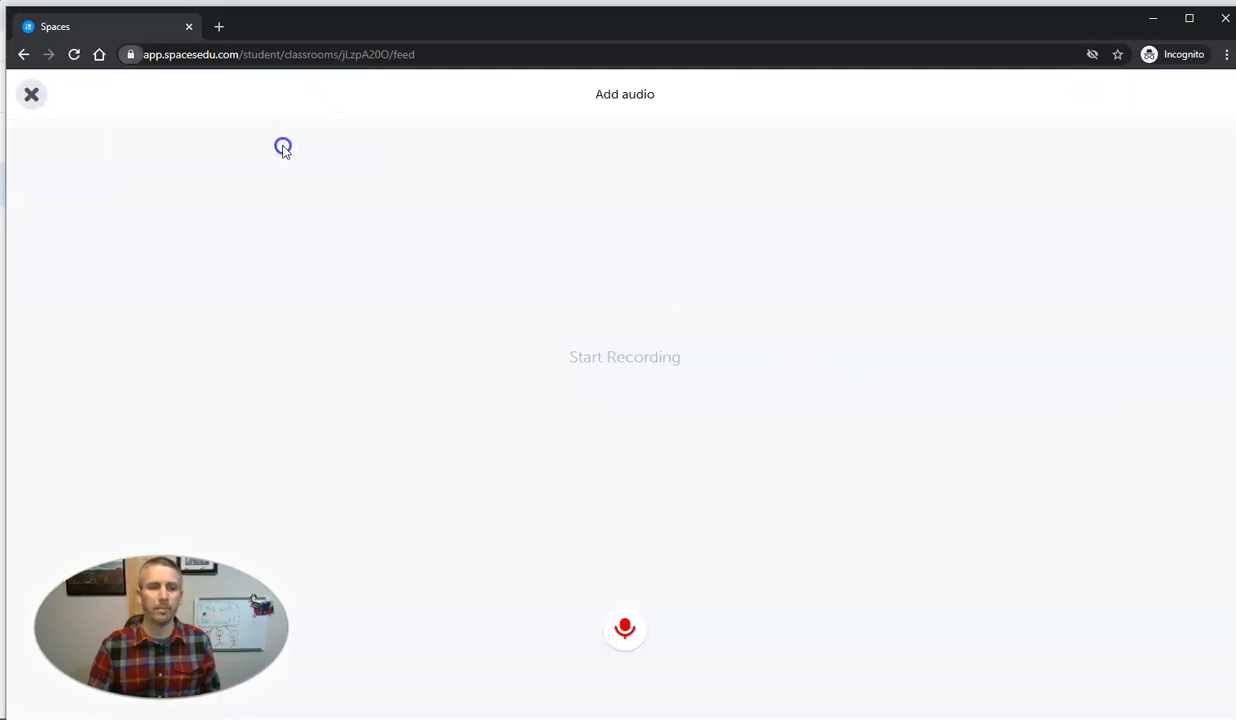
click(628, 626)
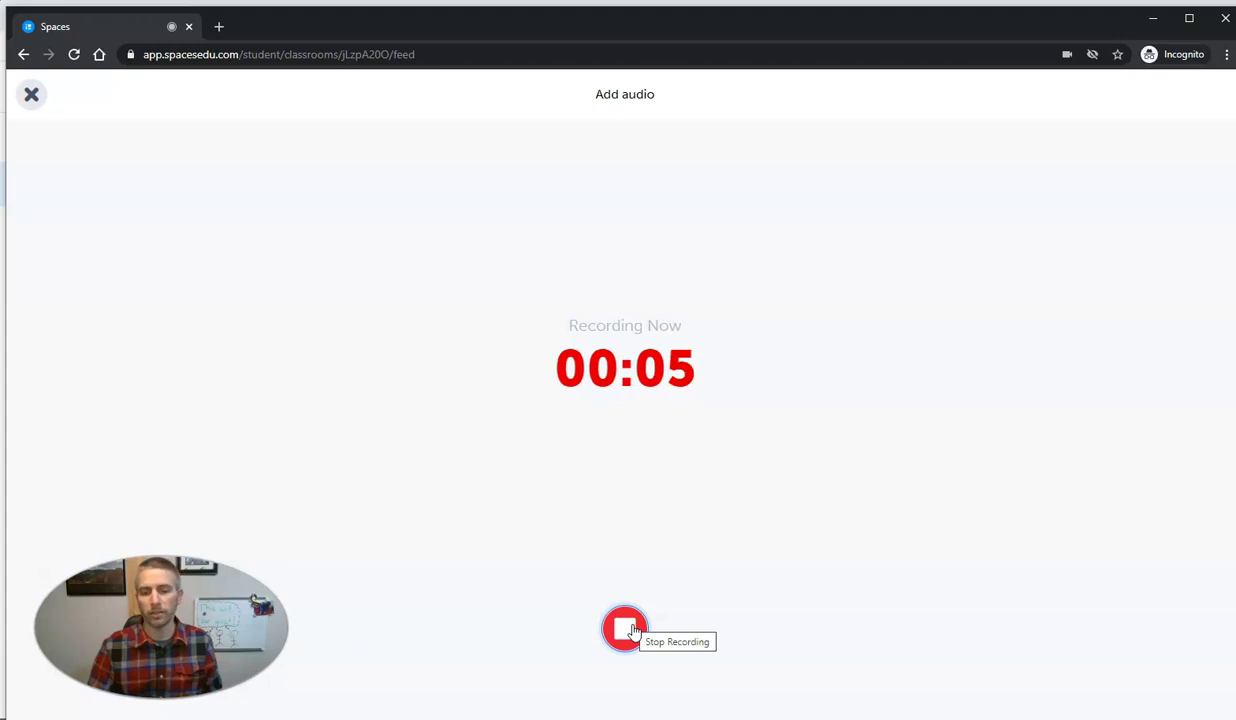
click(632, 630)
click(640, 630)
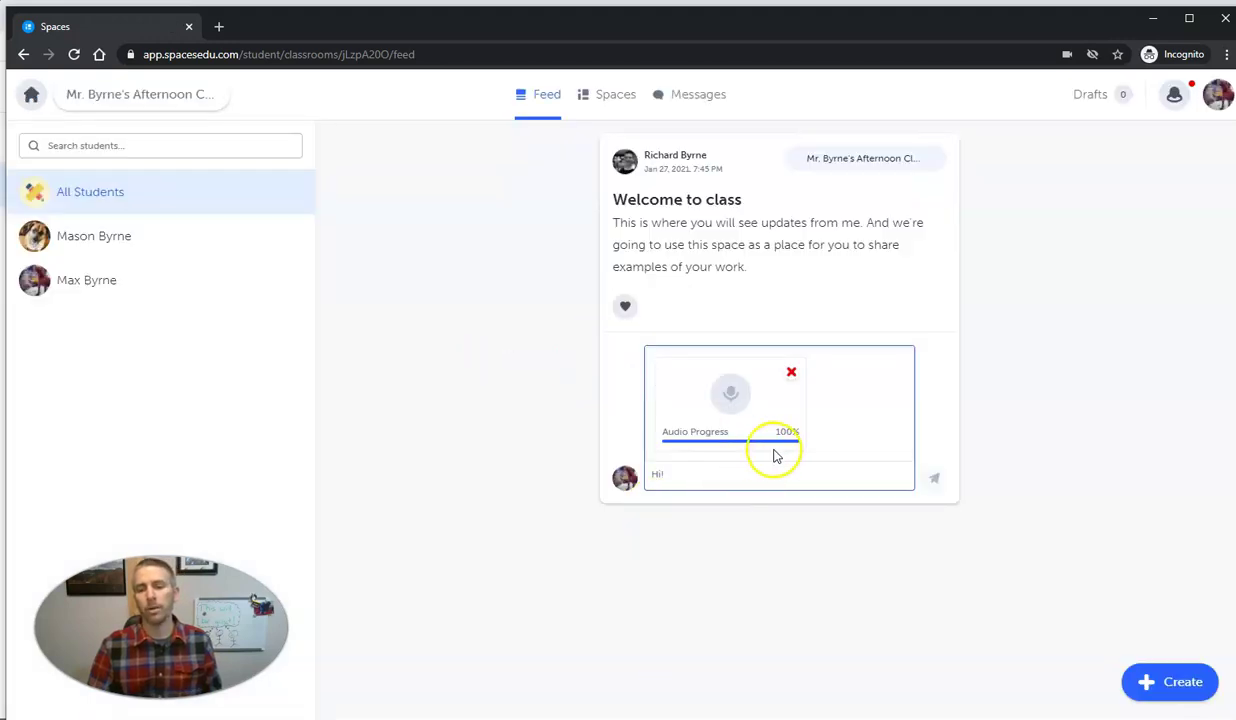
click(931, 480)
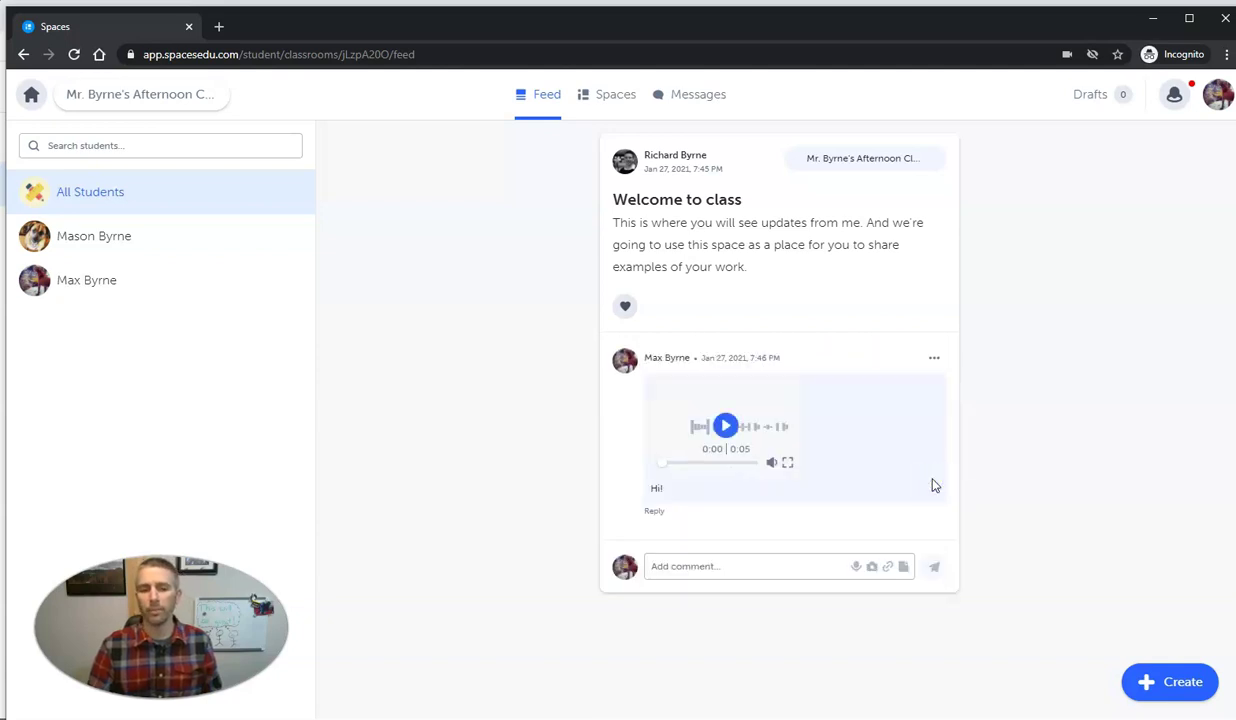
Minimize the student's incognito window to reveal the teacher's feed with the 'Hi!' audio reply
click(1153, 18)
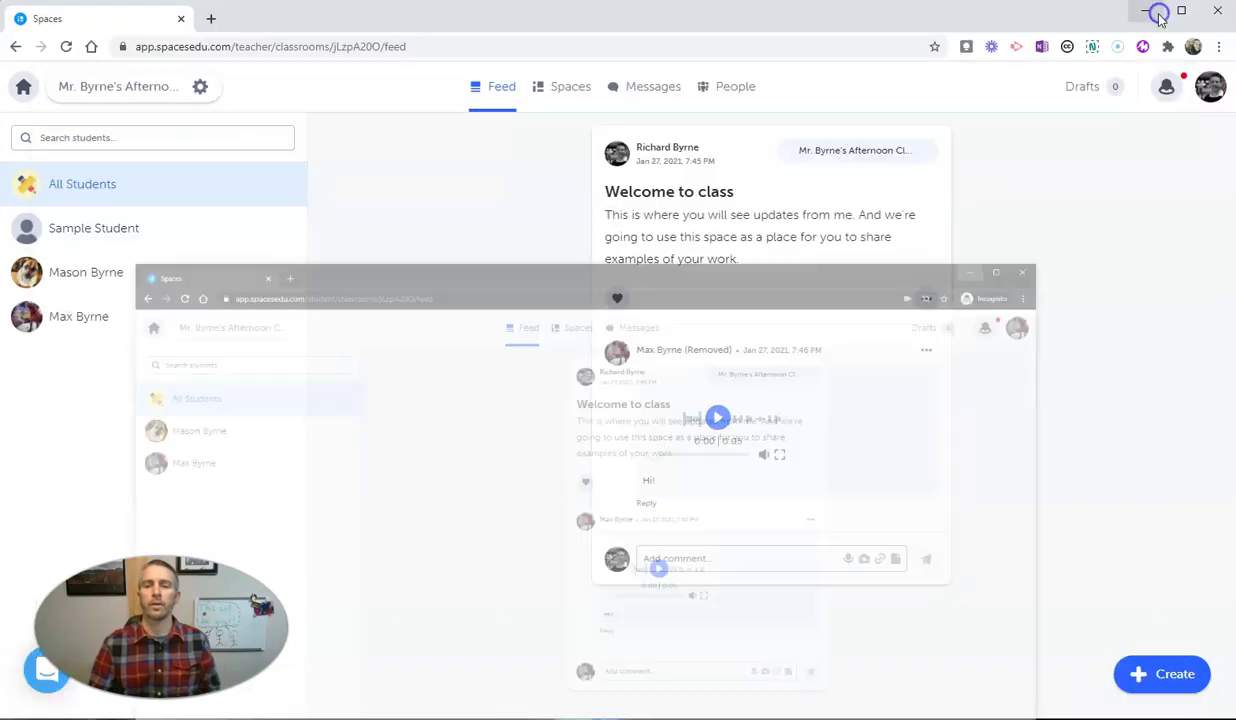